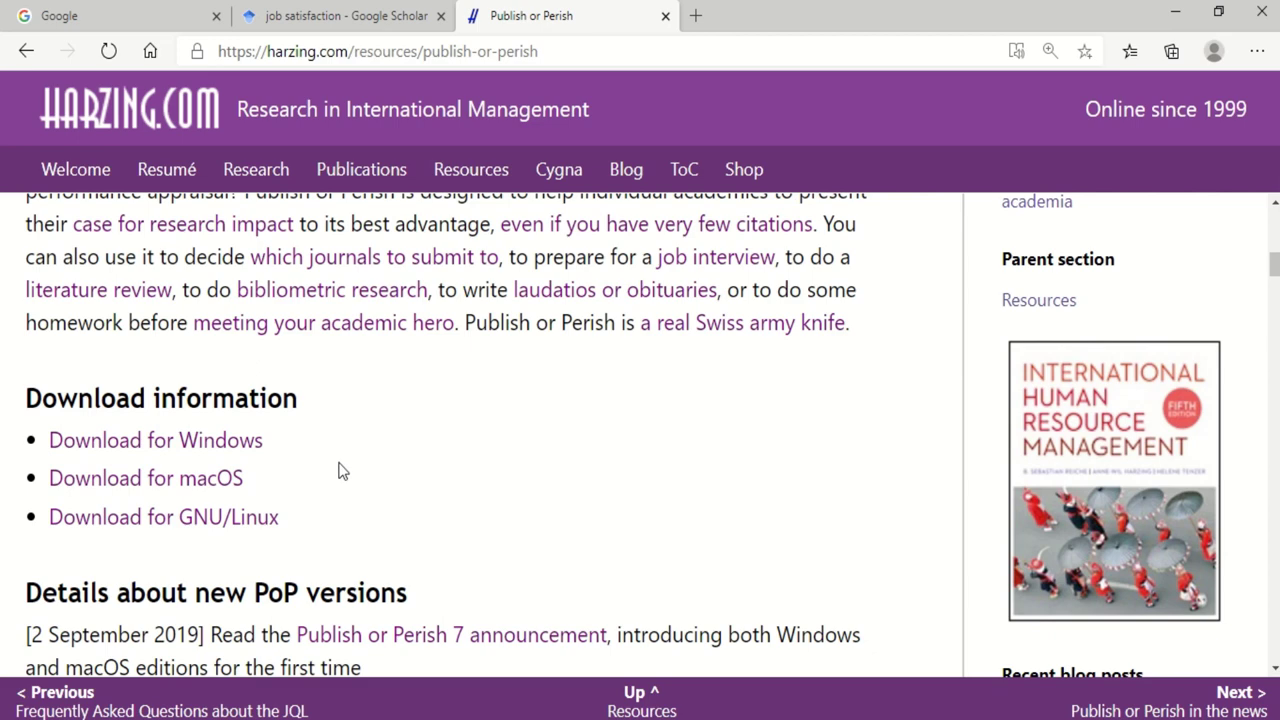
Open the Publish or Perish download page for Windows and find the installer under Download information
left_click(246, 450)
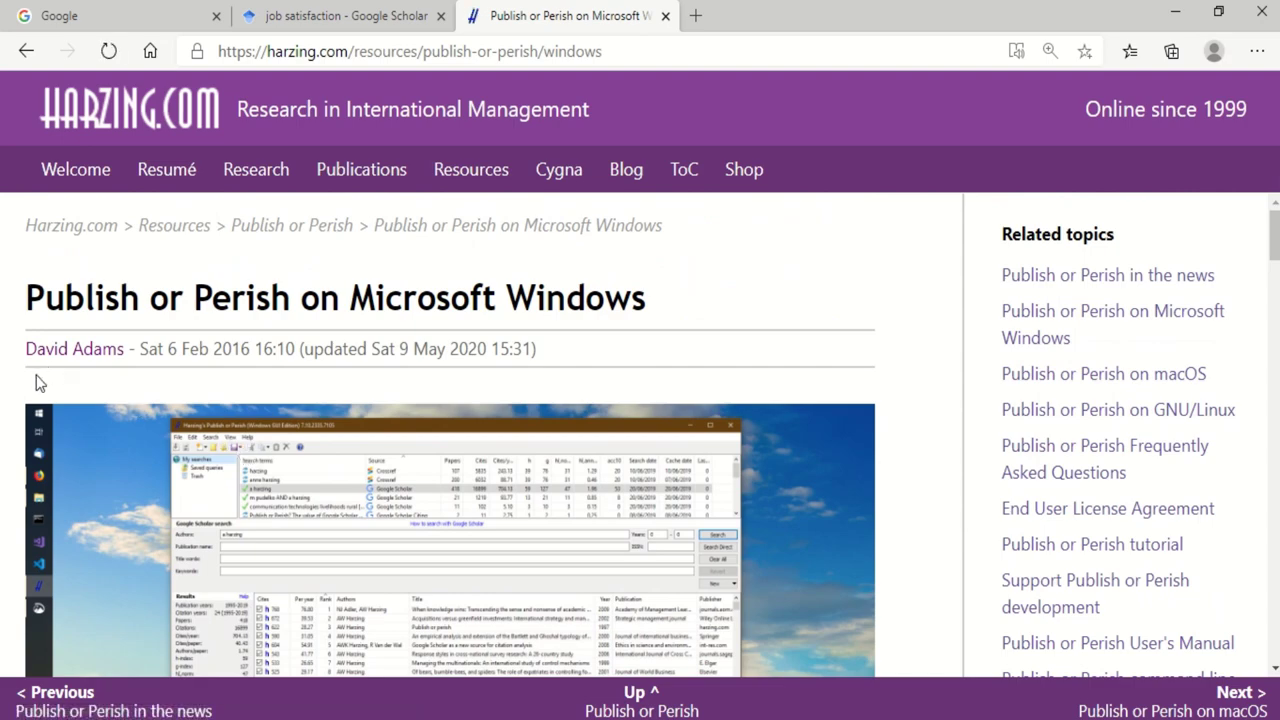
scroll(36, 383, "down", 6)
scroll(37, 375, "down", 5)
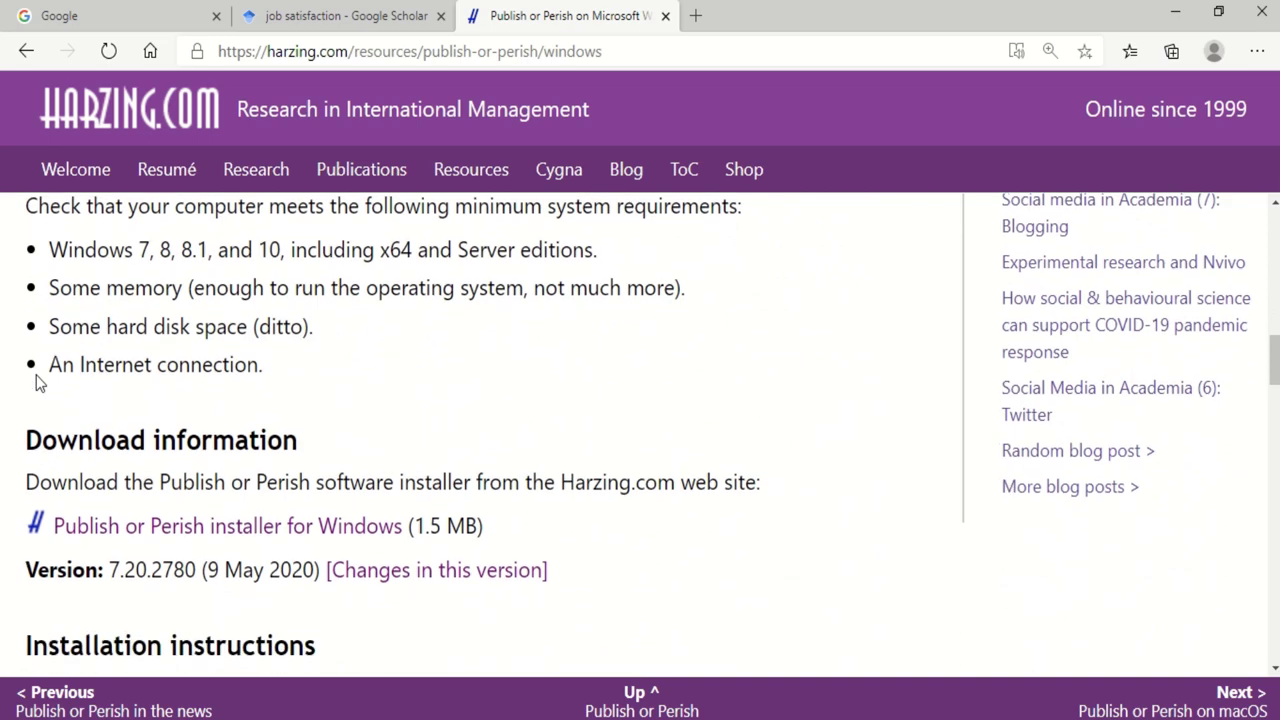
scroll(38, 380, "down", 1)
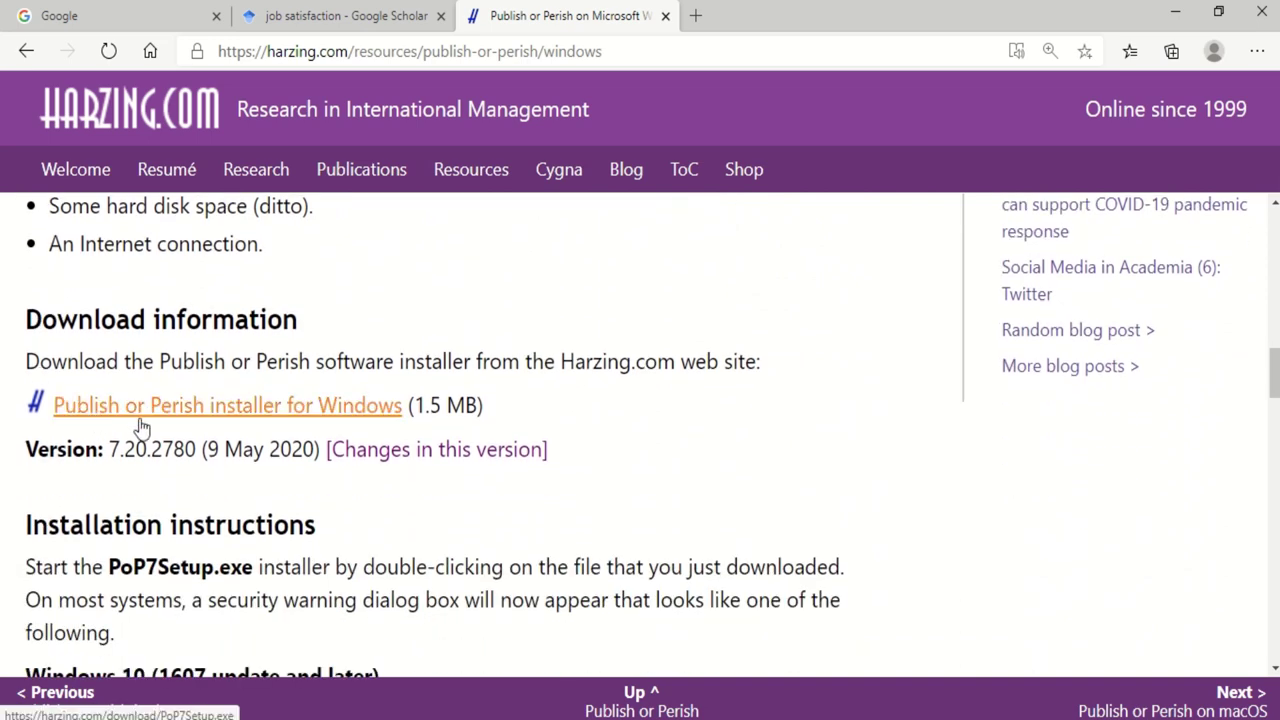
triple_click(455, 405)
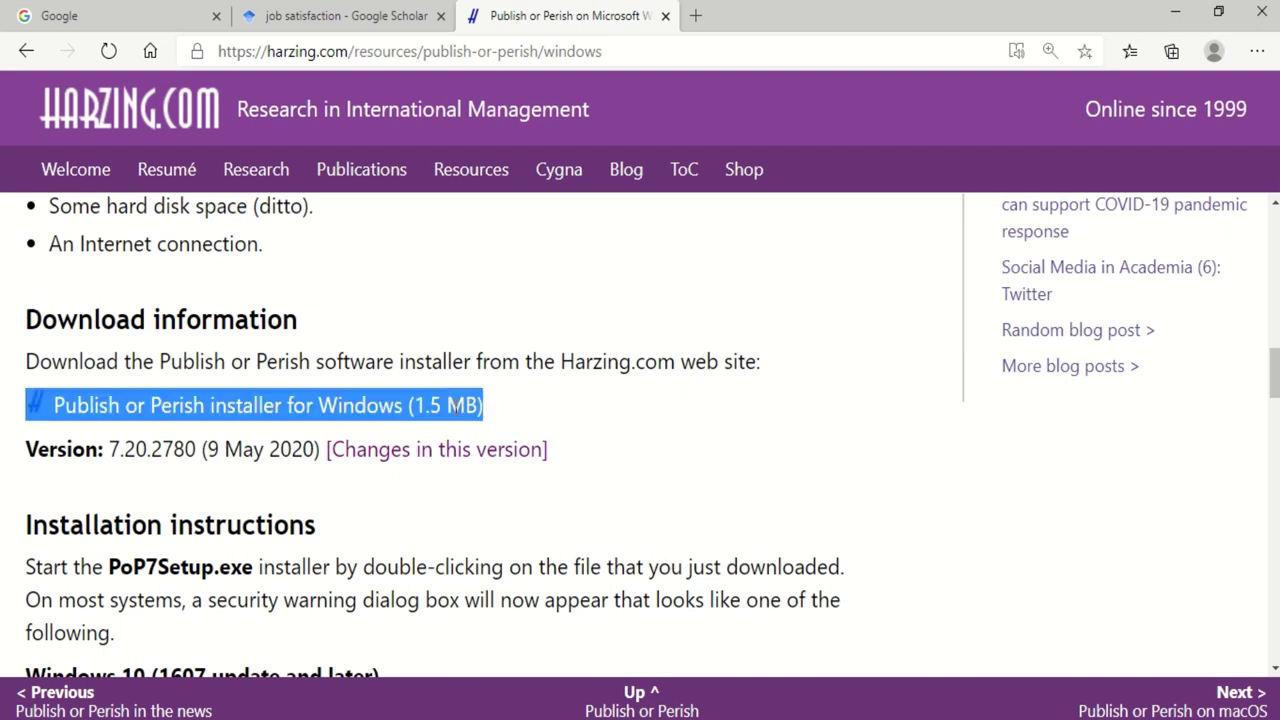
left_click(455, 405)
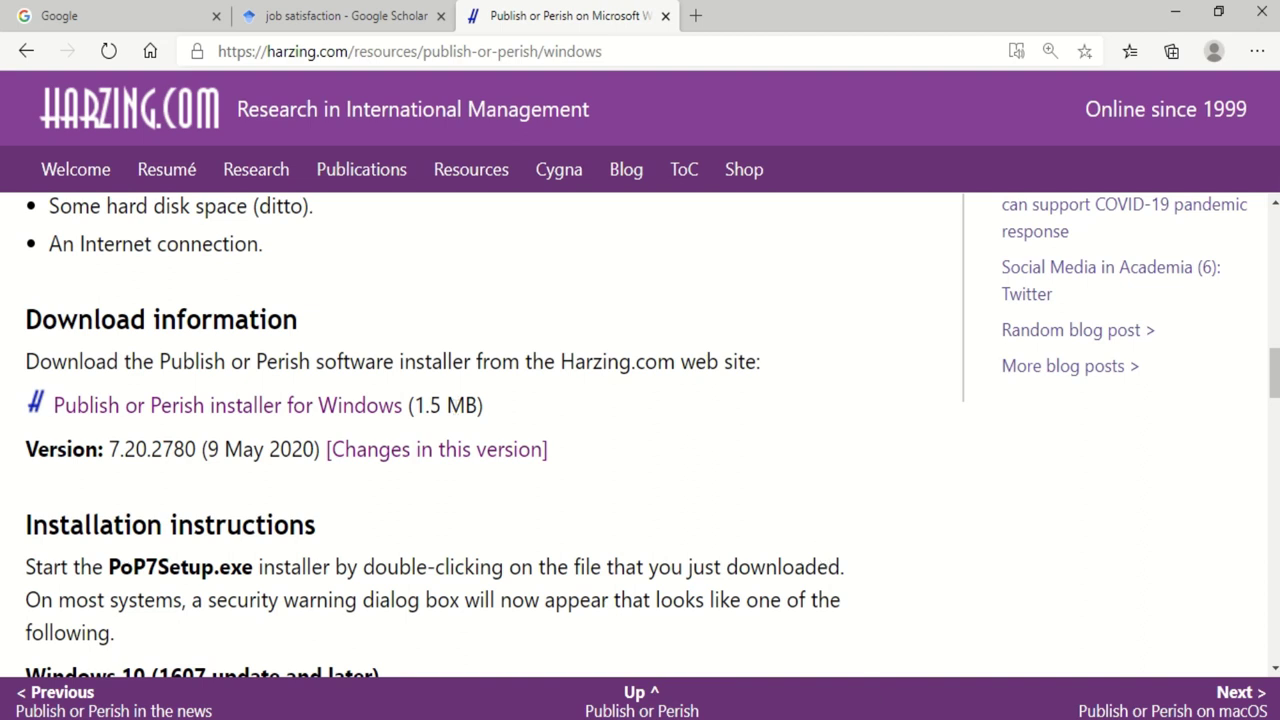
Switch to Harzing's Publish or Perish and create a new Google Scholar search
mouse_move(897, 715)
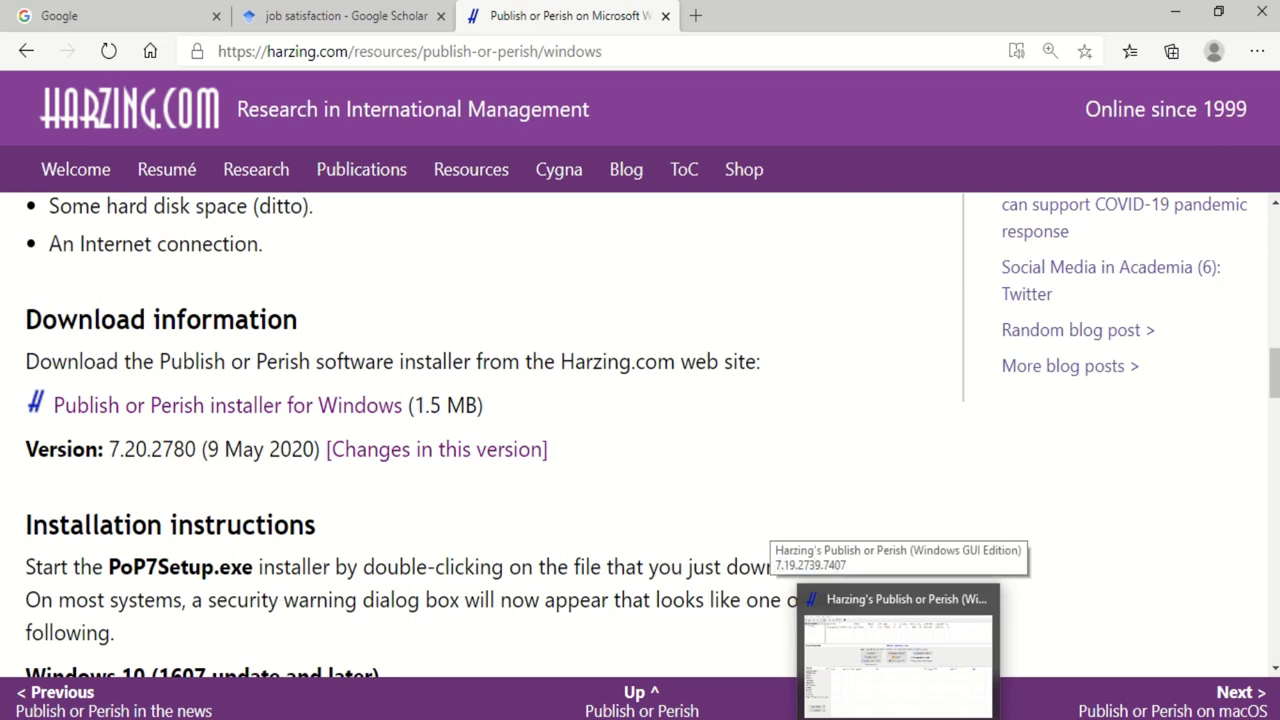
left_click(897, 660)
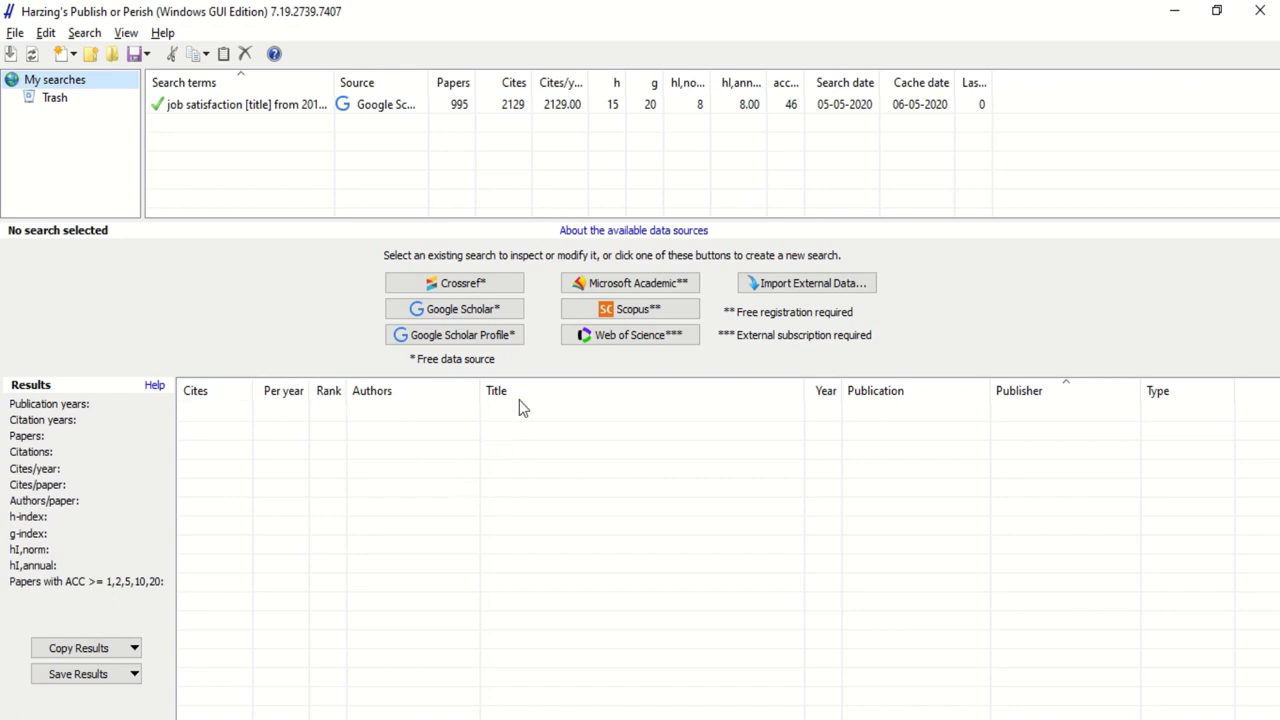
left_click(487, 312)
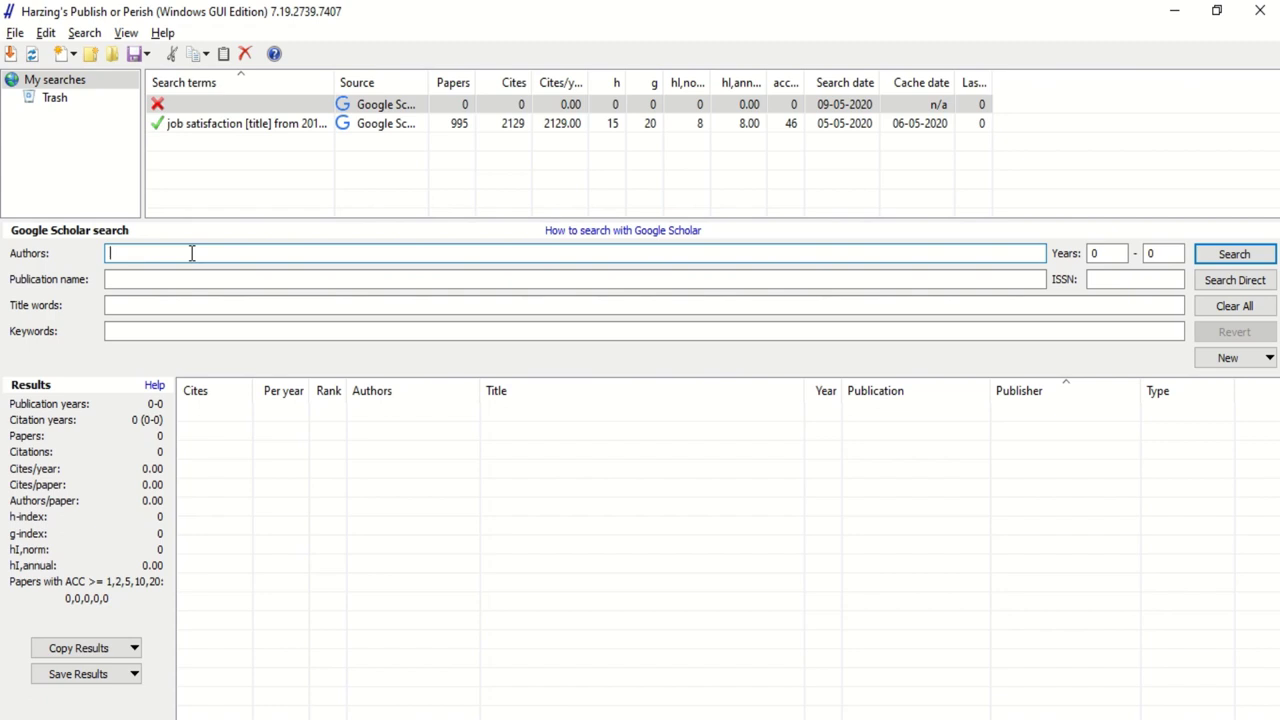
Enter "customer satisfaction" as the title words of the new search
left_click(116, 281)
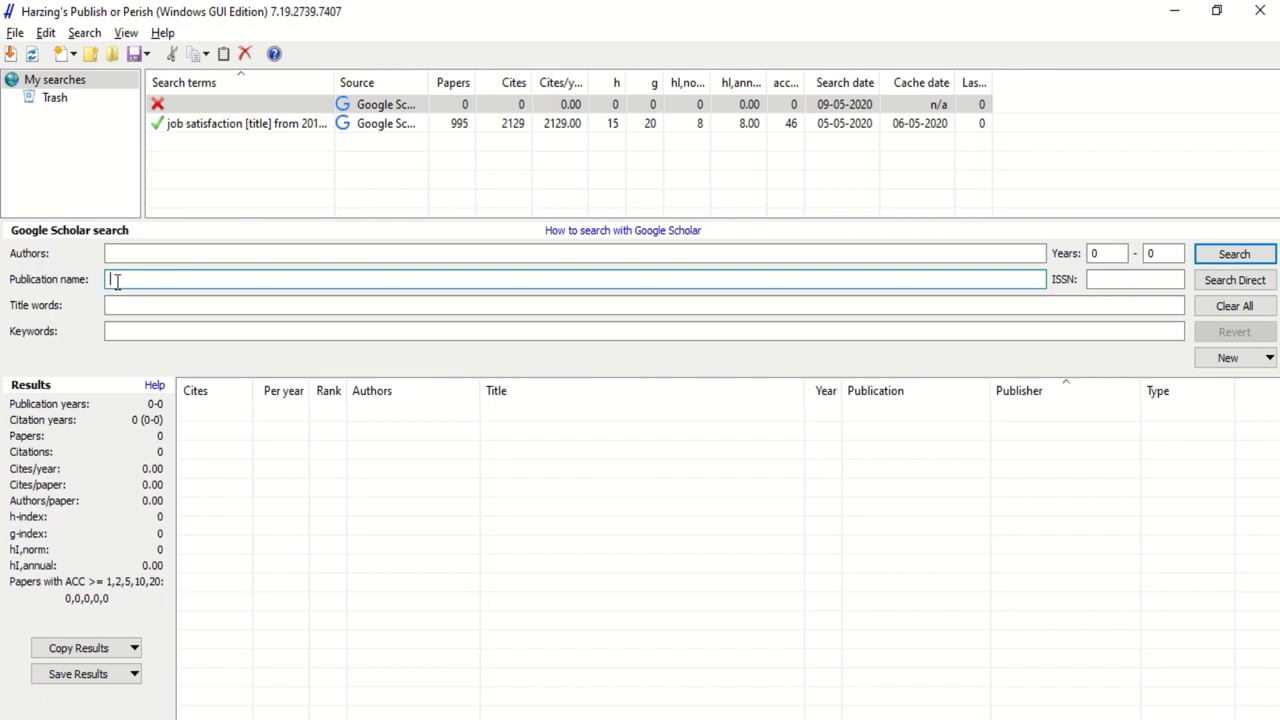
left_click(175, 309)
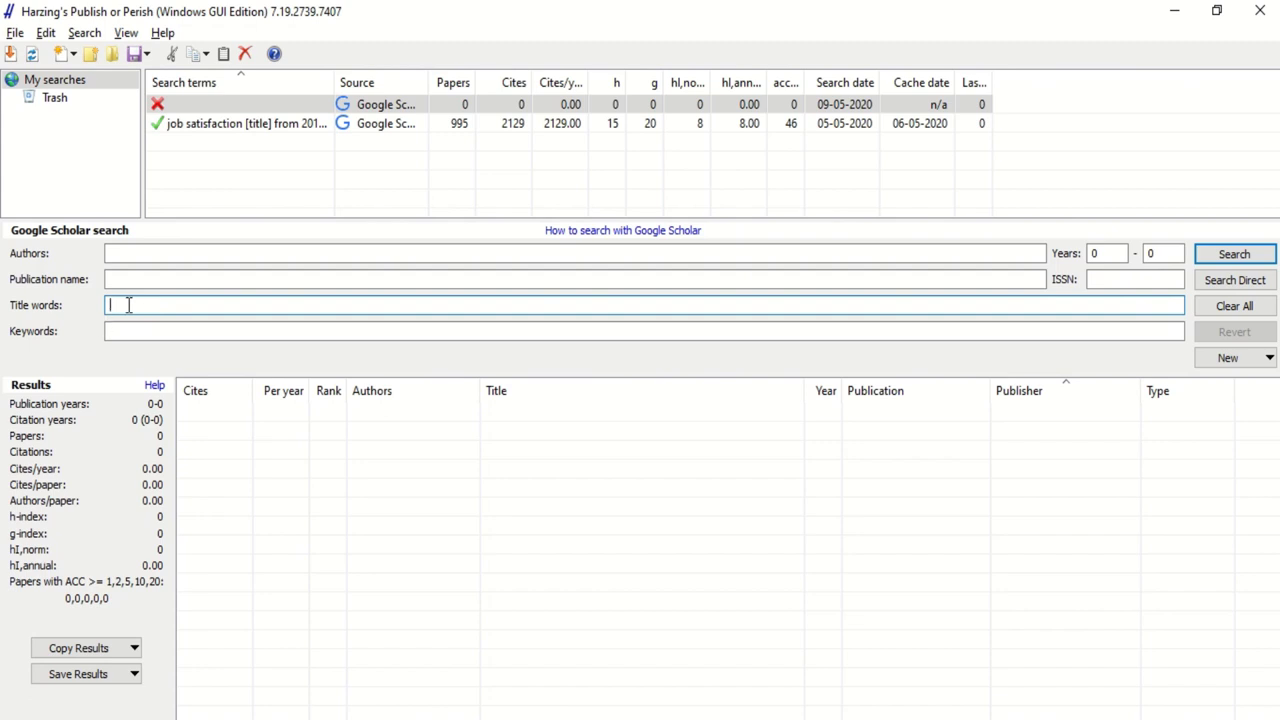
type("cust")
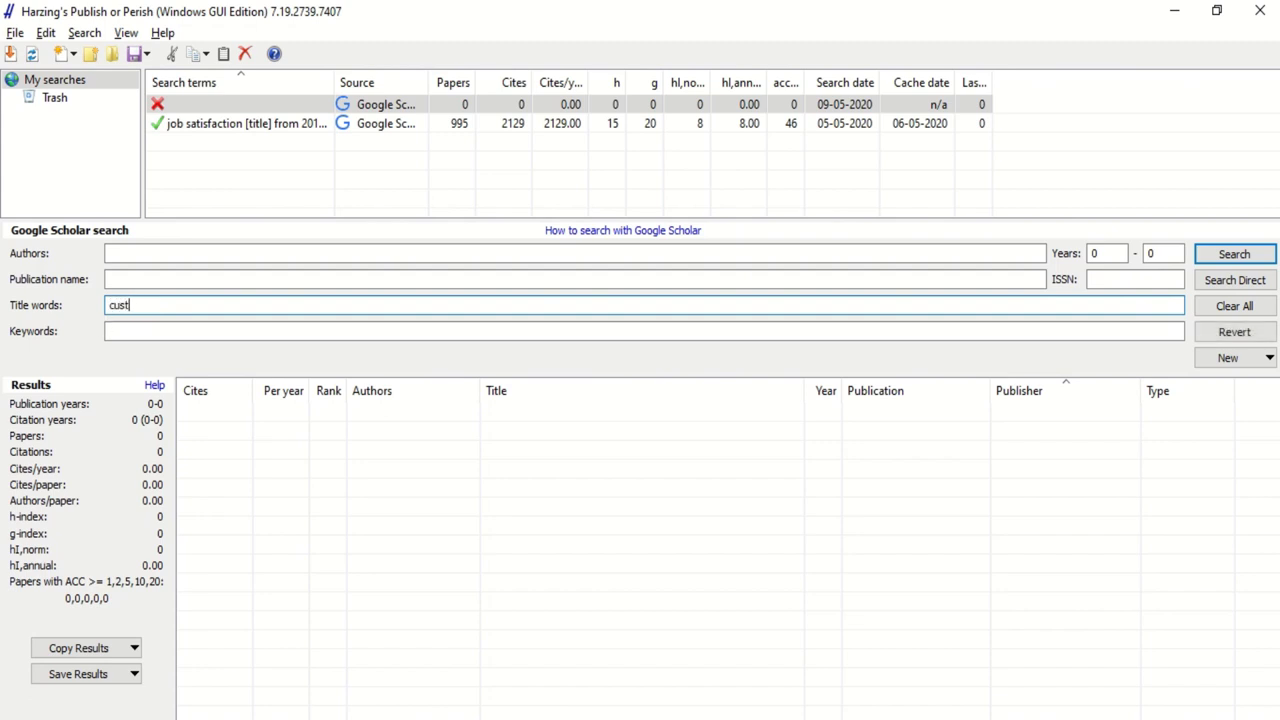
type("omer satisfaction")
left_click(145, 329)
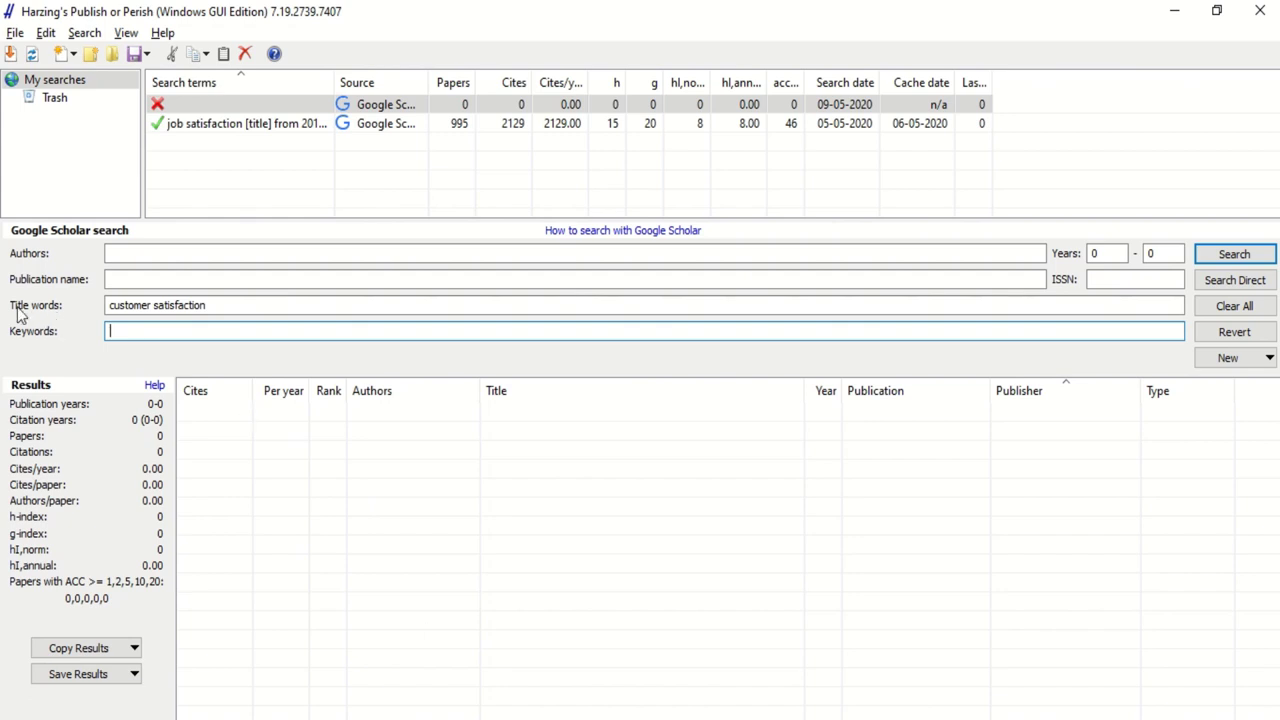
left_click(227, 306)
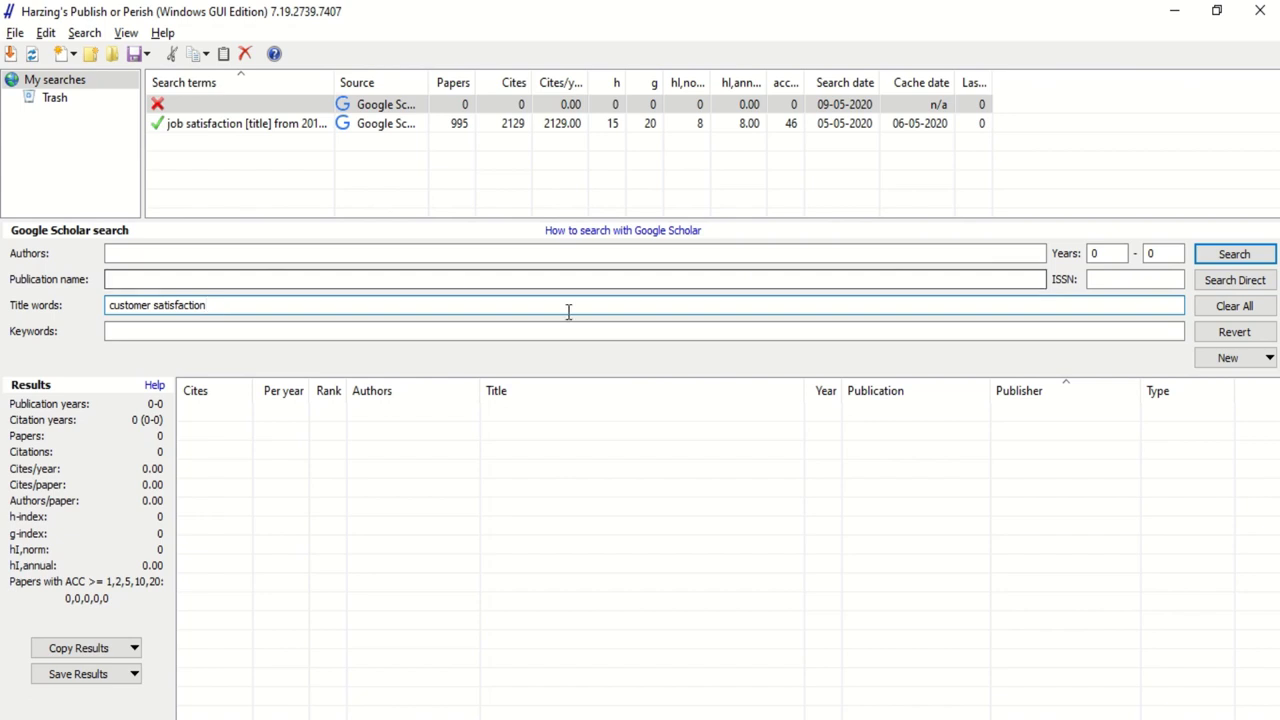
Limit the customer satisfaction search to the years 2015 to 2020
left_click(1105, 254)
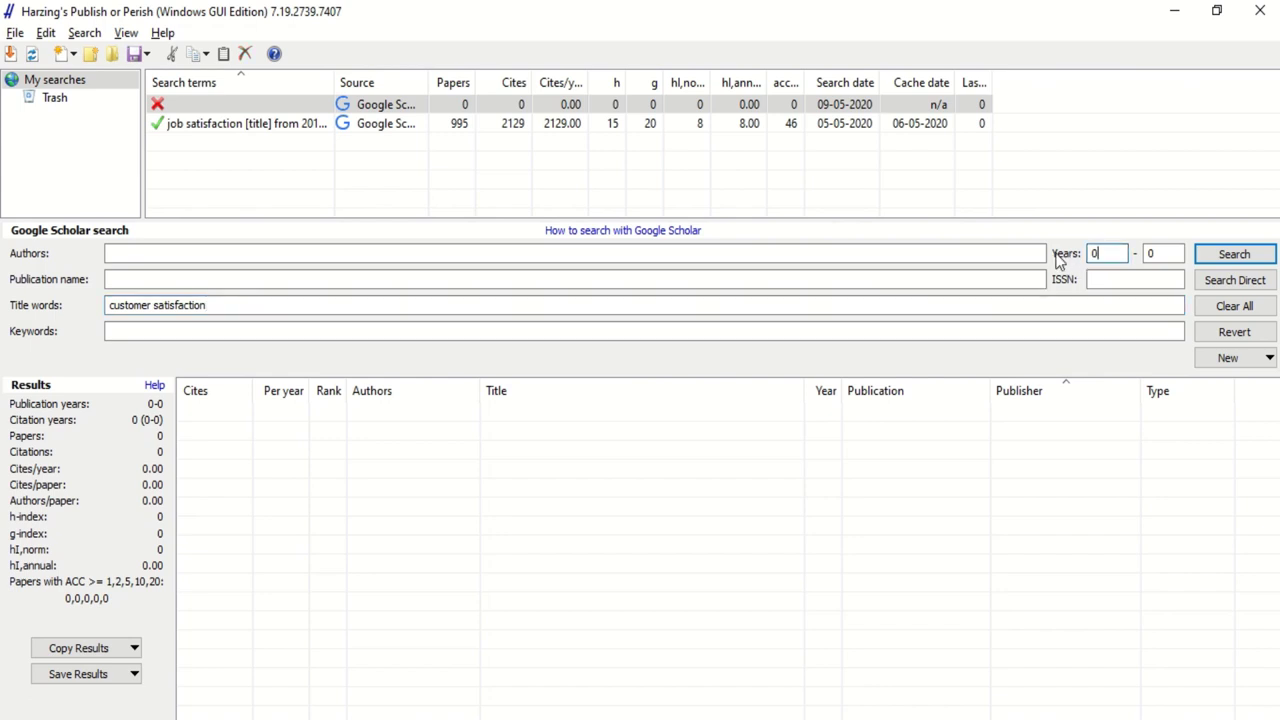
key("BackSpace")
type("2015")
key("Tab")
type("2020")
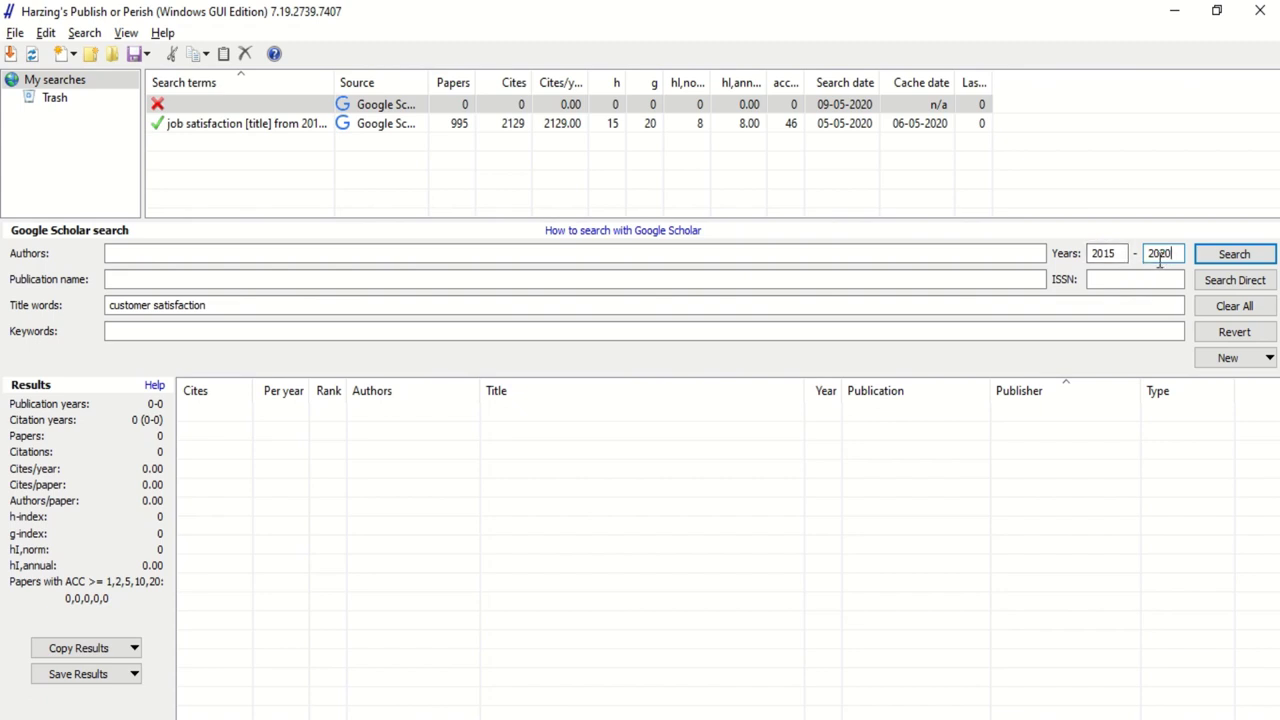
Run the customer satisfaction search and stop it while it is still collecting results
left_click(1233, 256)
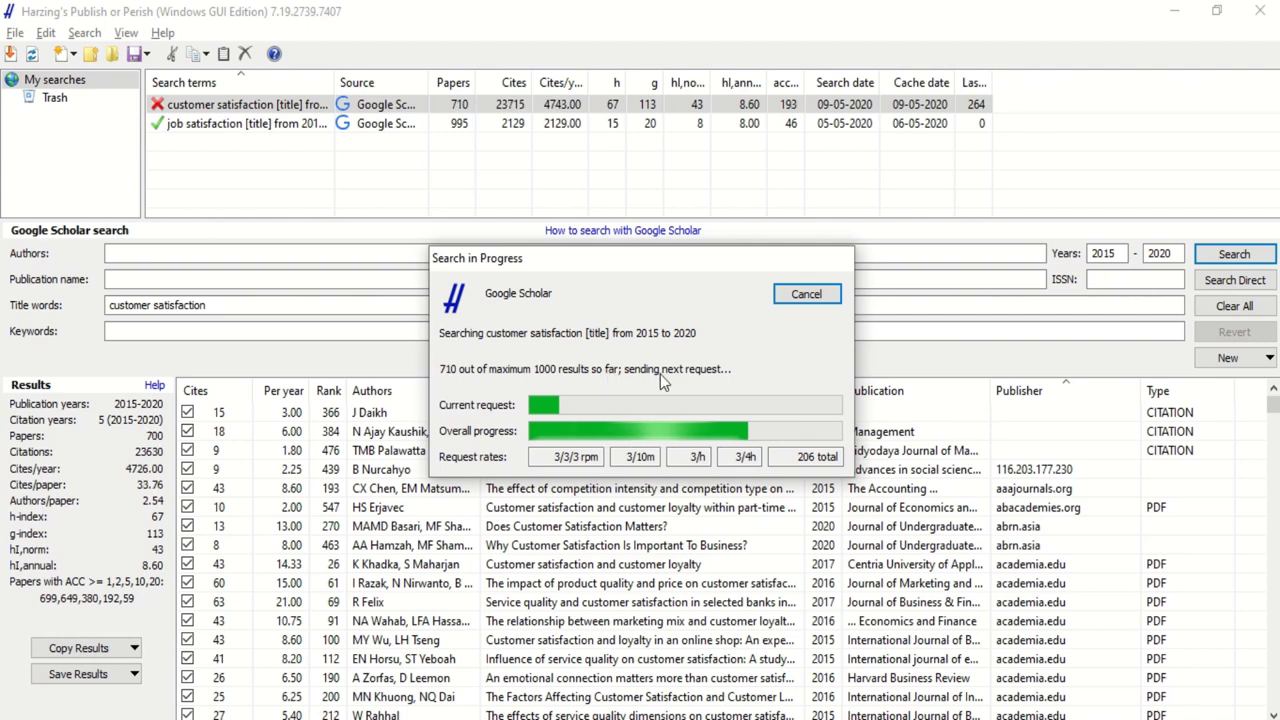
left_click(816, 299)
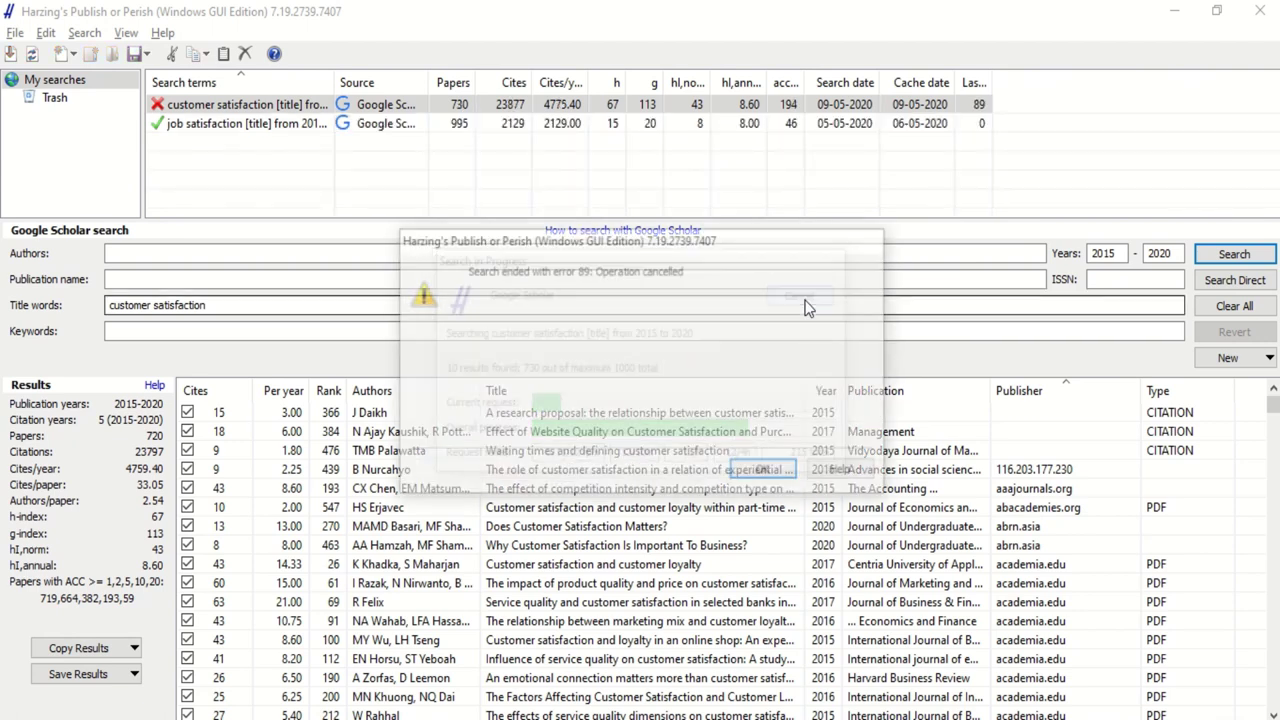
left_click(766, 472)
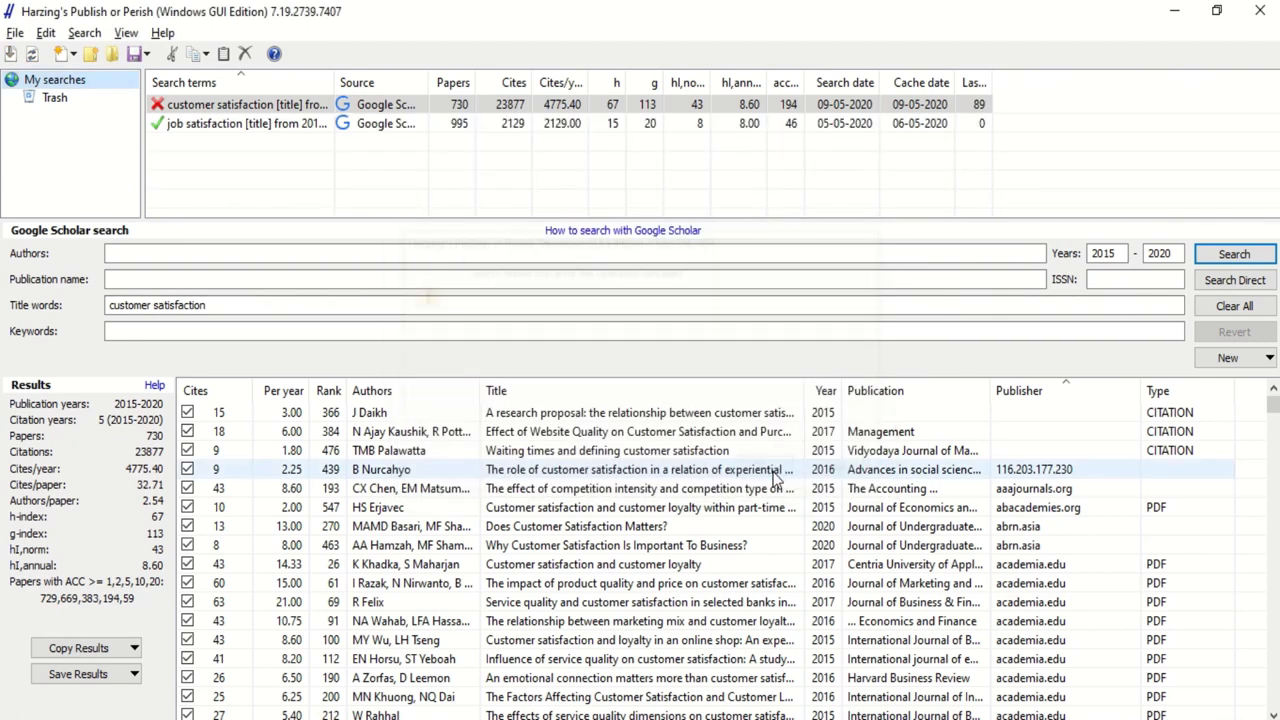
Select the existing job satisfaction search and check its start and end years
left_click(231, 130)
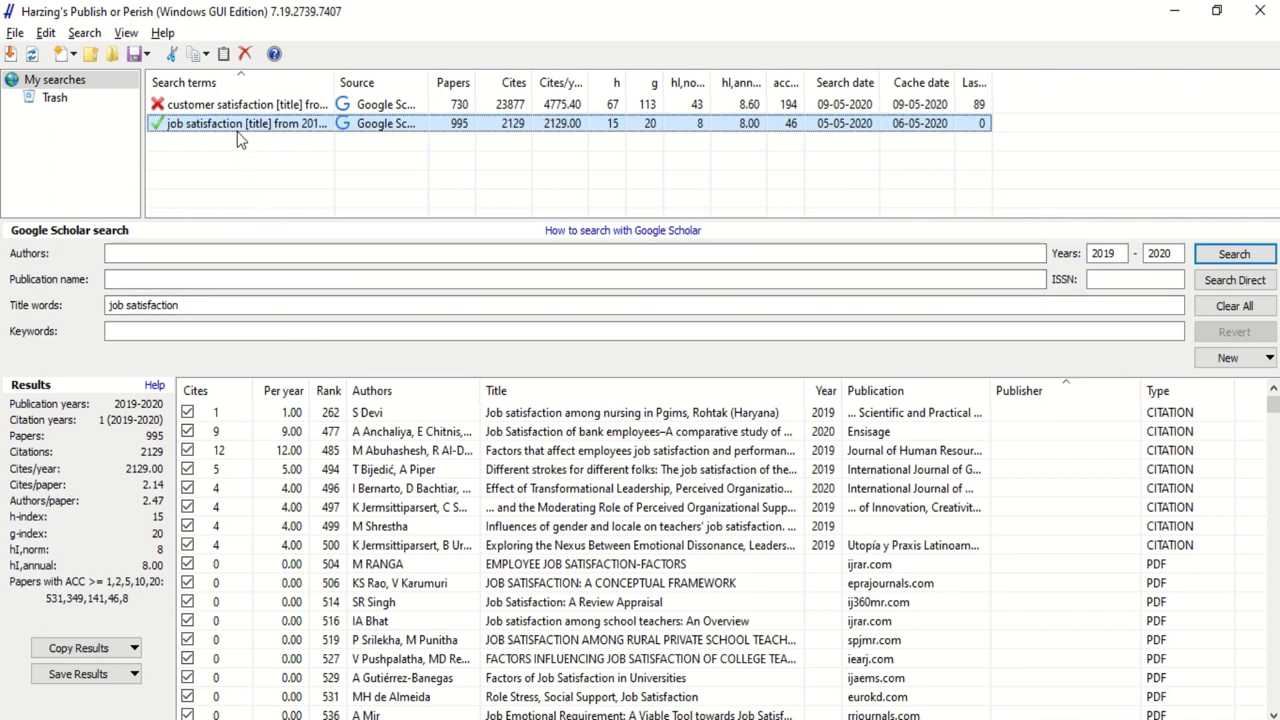
double_click(1108, 256)
double_click(1162, 256)
left_click(1162, 256)
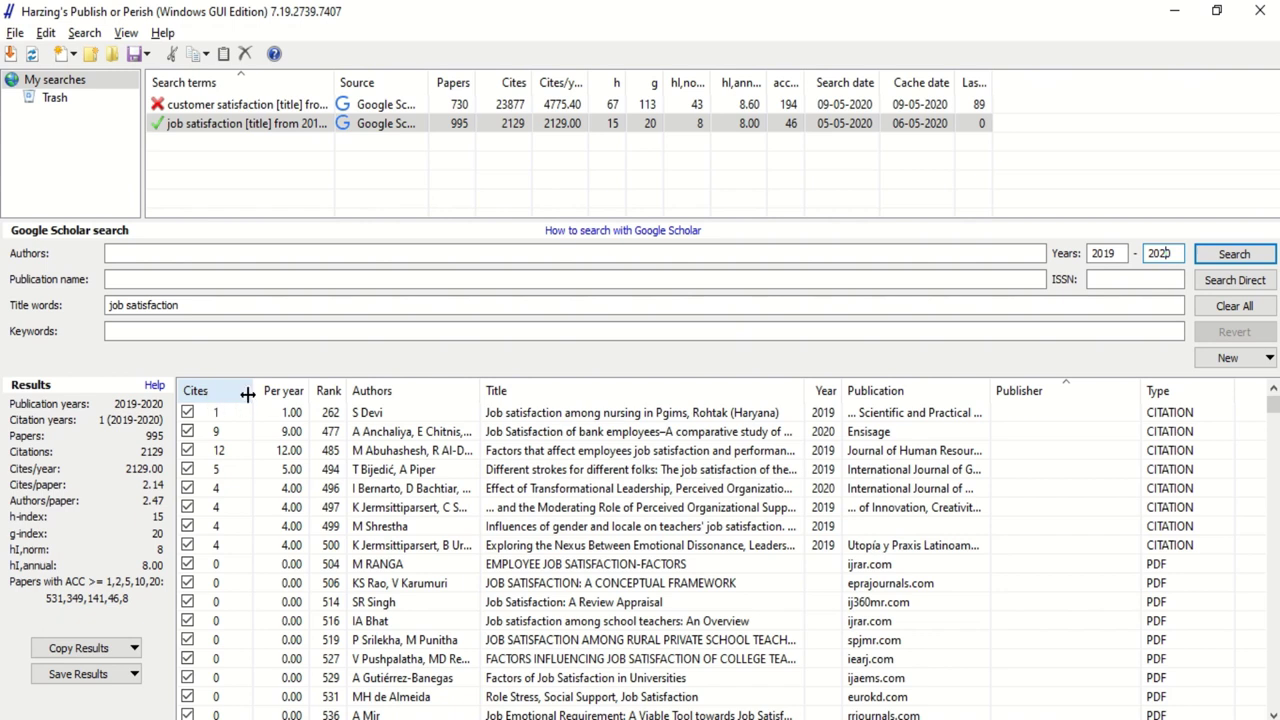
Sort the job satisfaction results in turn by rank, authors and title
left_click(336, 396)
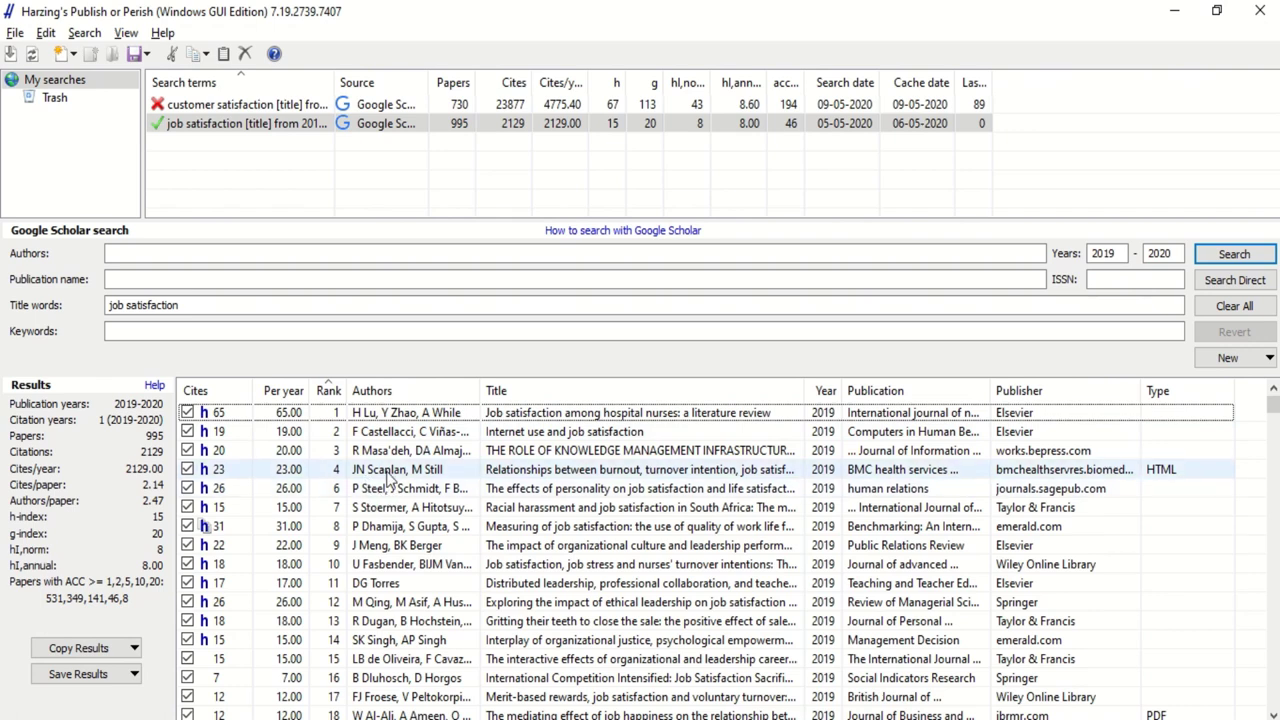
left_click(390, 395)
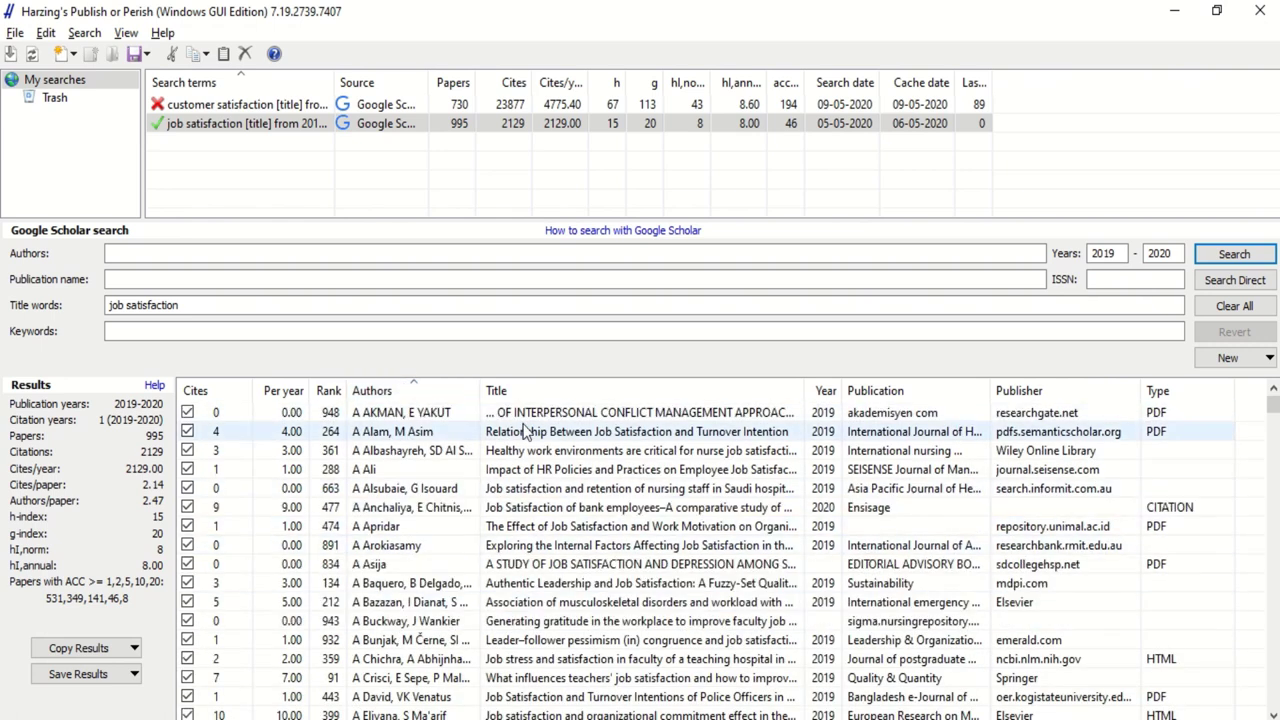
left_click(547, 392)
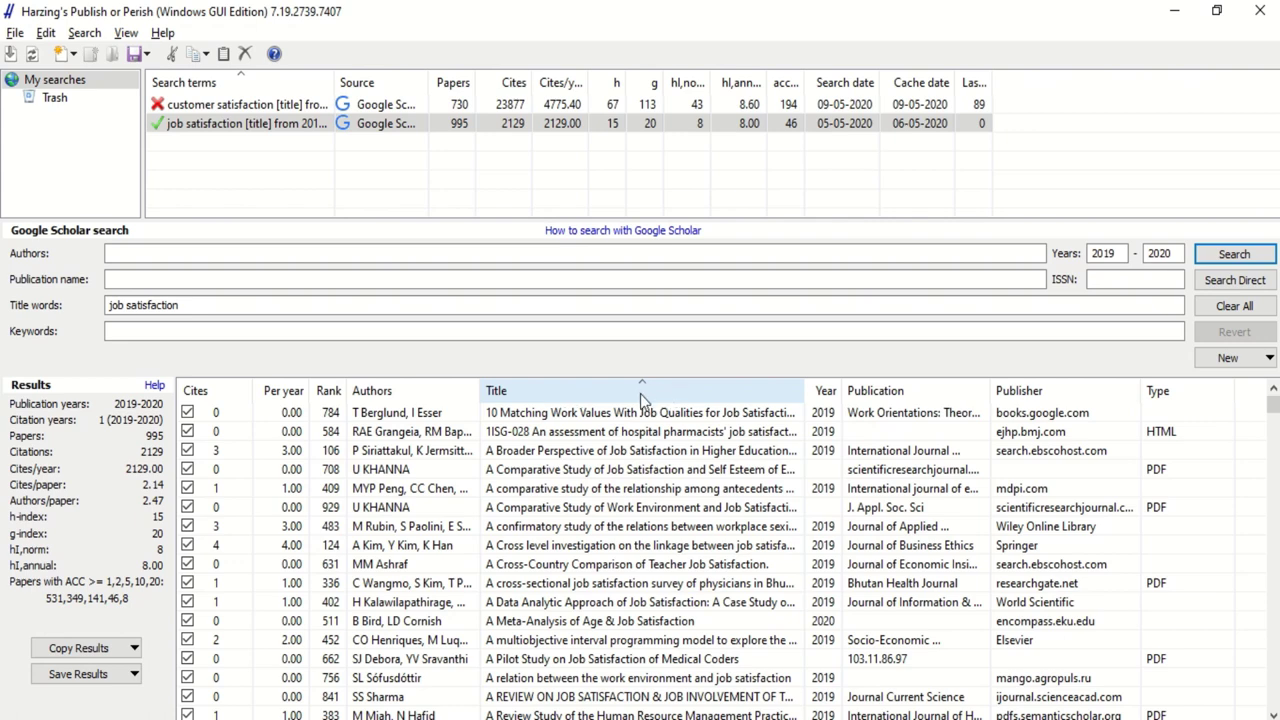
Widen the Title column of the results list to show more of each paper's title
left_click(181, 306)
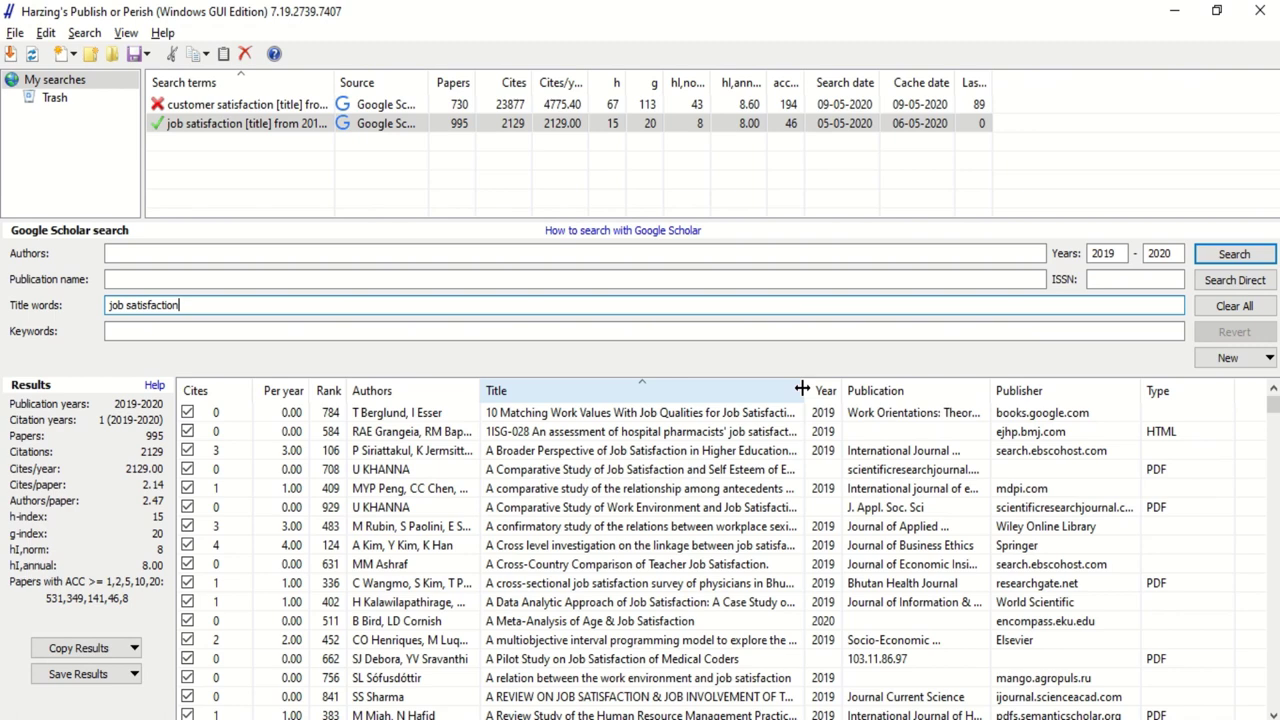
left_click_drag(802, 388, 900, 496)
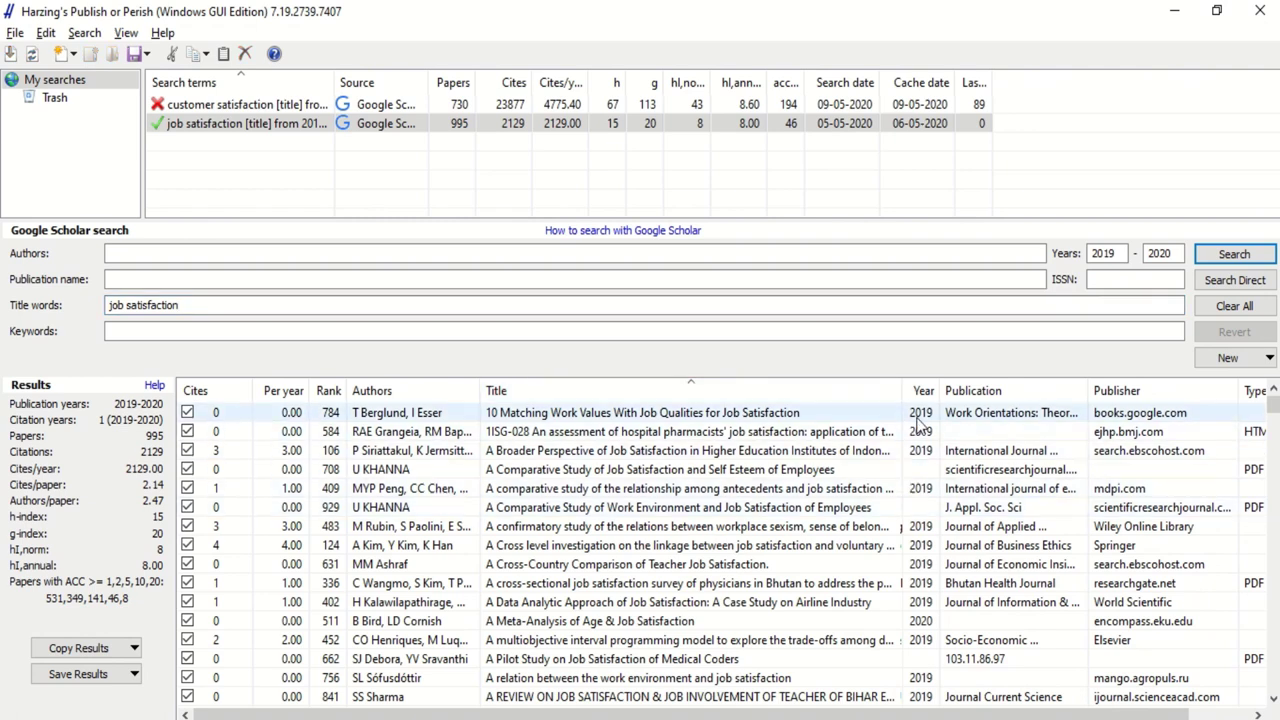
Sort the results by publication in both directions, and also by publisher in descending order
left_click(975, 393)
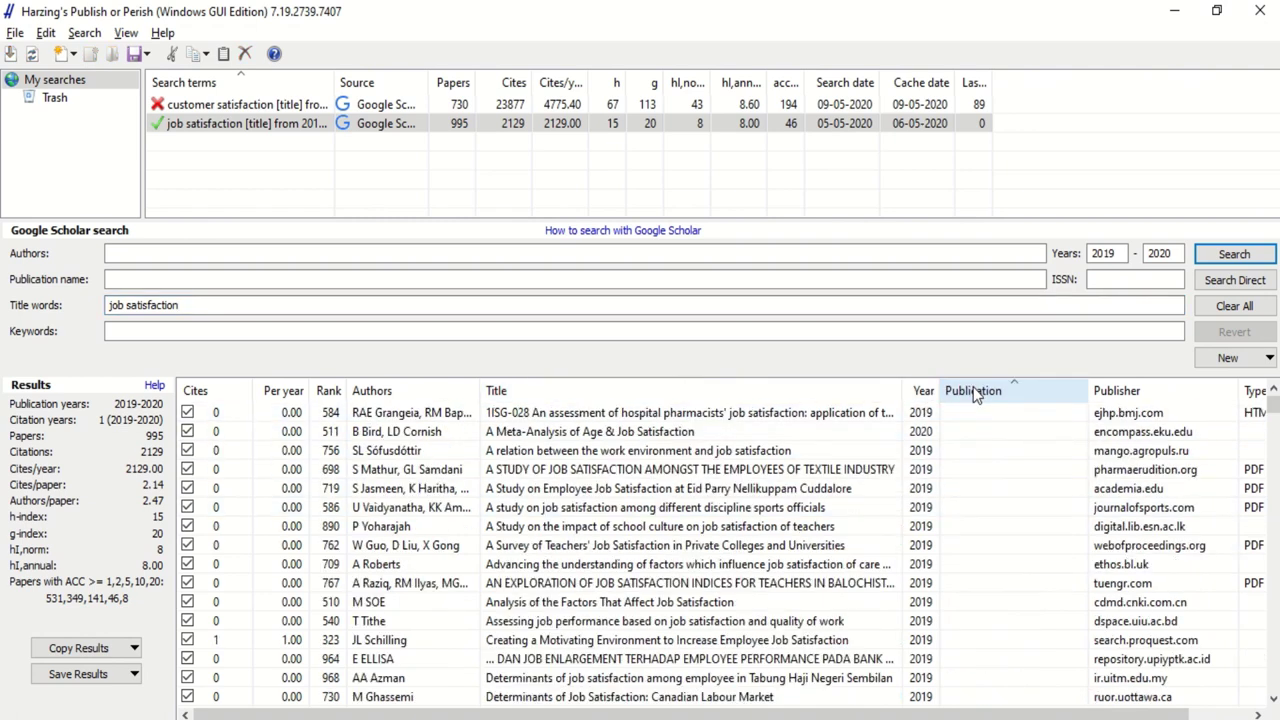
left_click(975, 391)
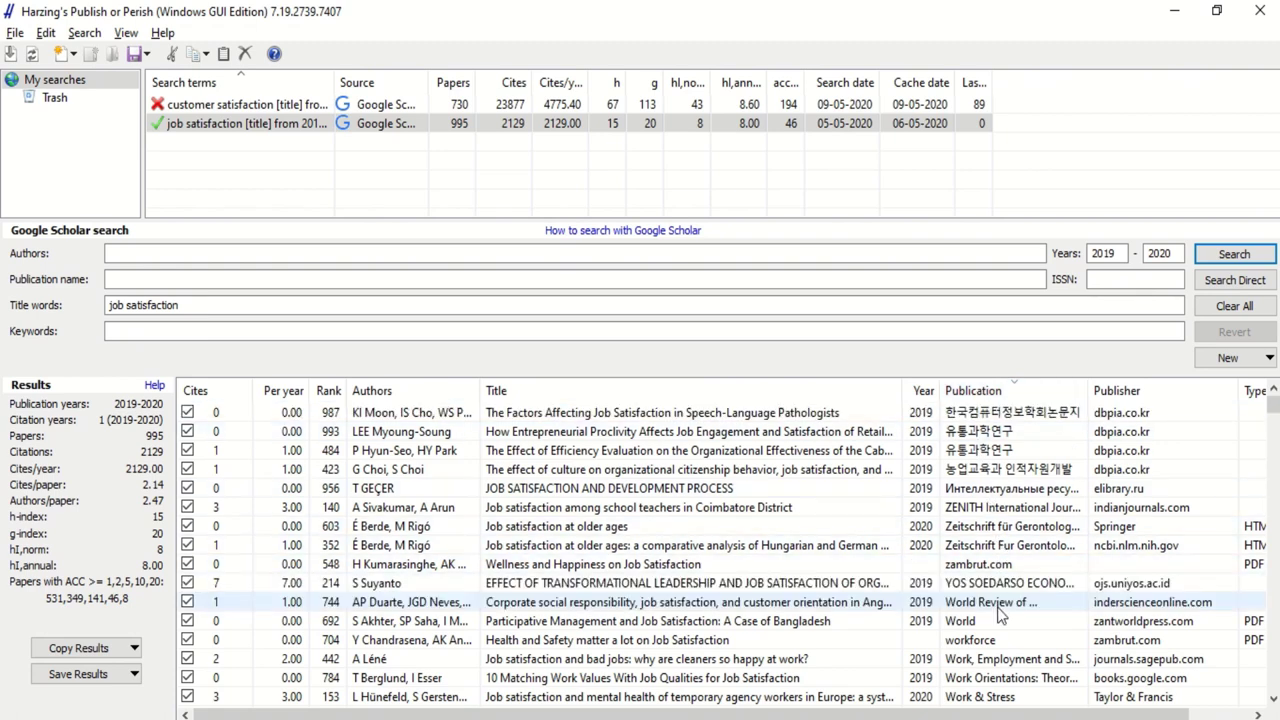
left_click(1120, 392)
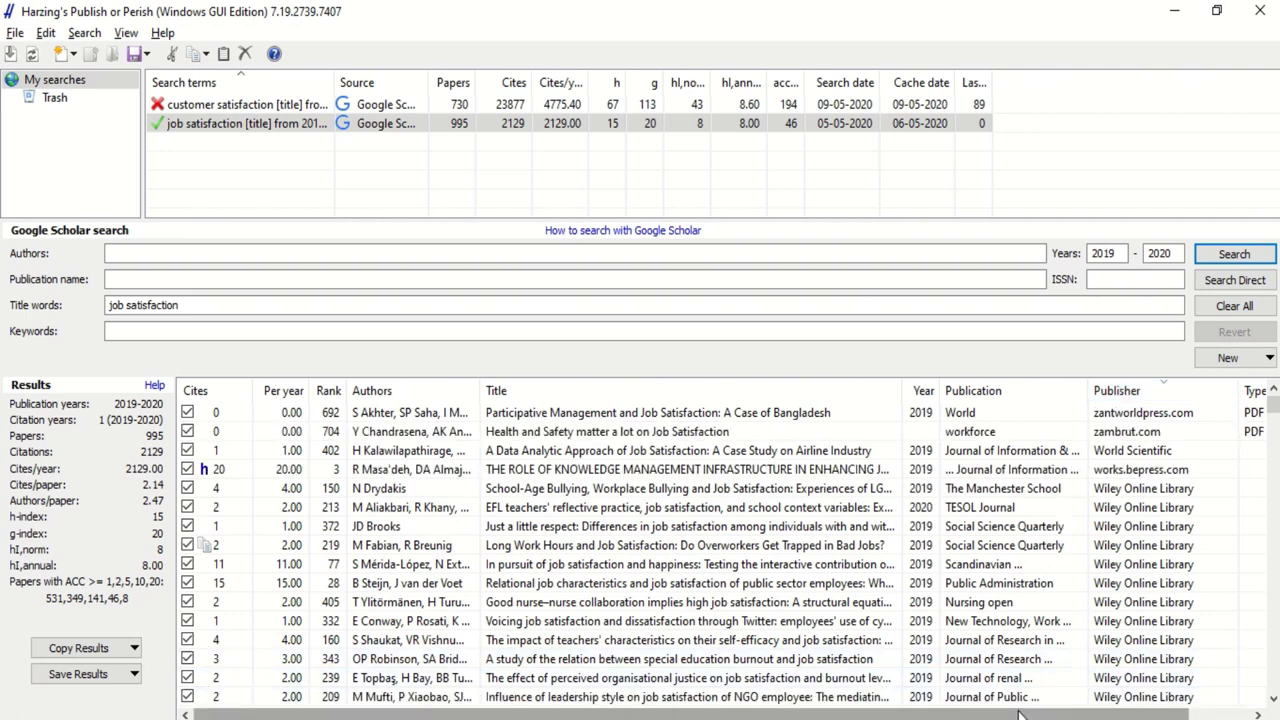
Sort the results by type in descending order and look through the PDF, HTML and citation entries
left_click_drag(1020, 713, 1143, 714)
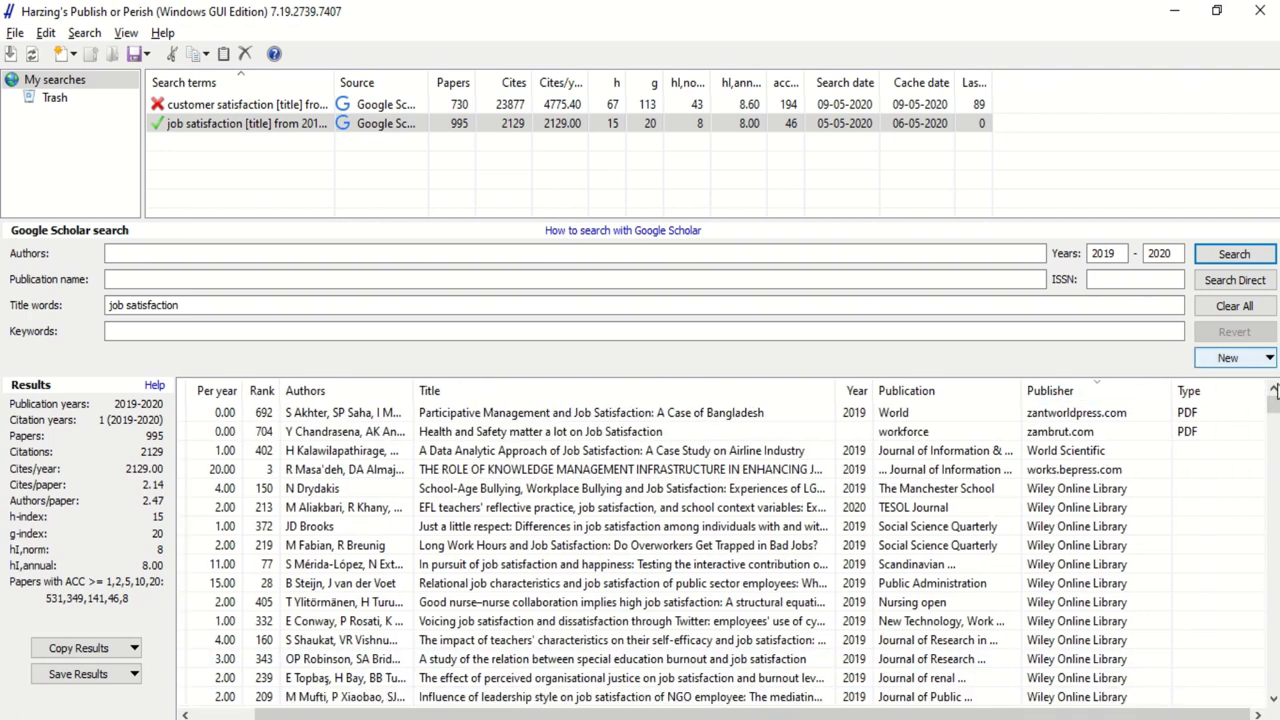
mouse_move(1274, 405)
left_mouse_down()
mouse_move(1273, 452)
mouse_move(1273, 401)
left_mouse_up()
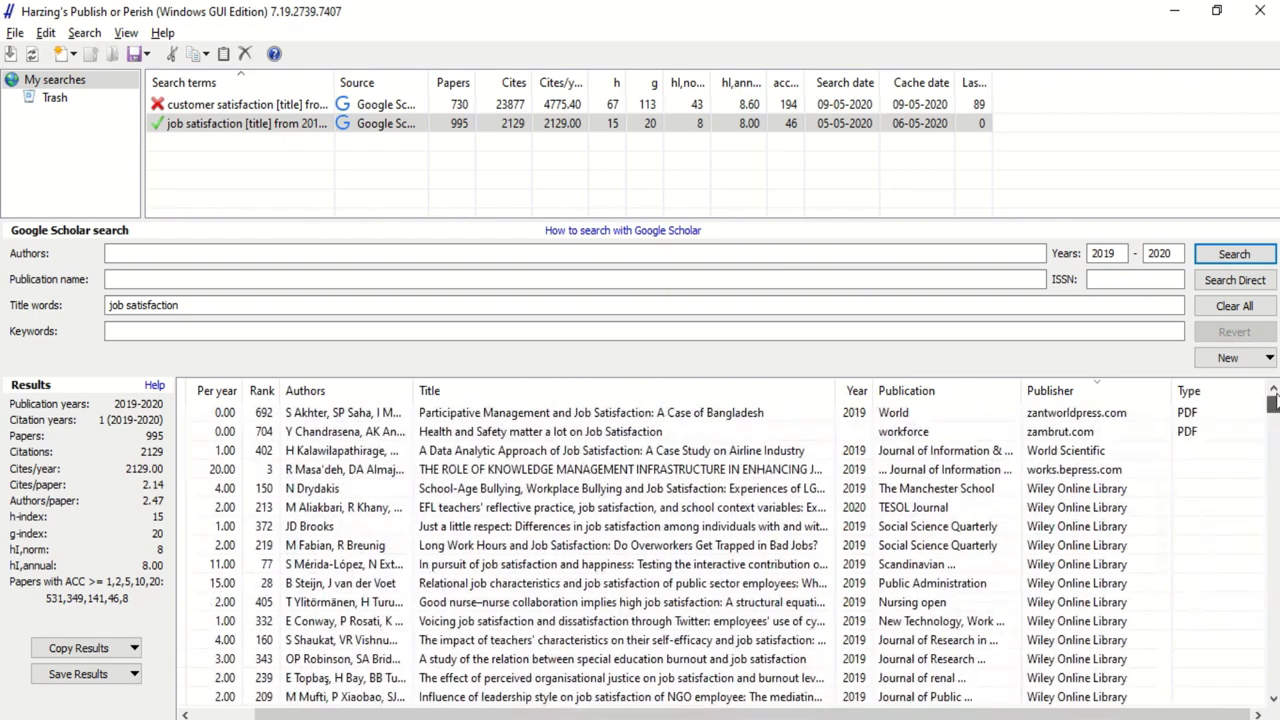
left_click(1187, 398)
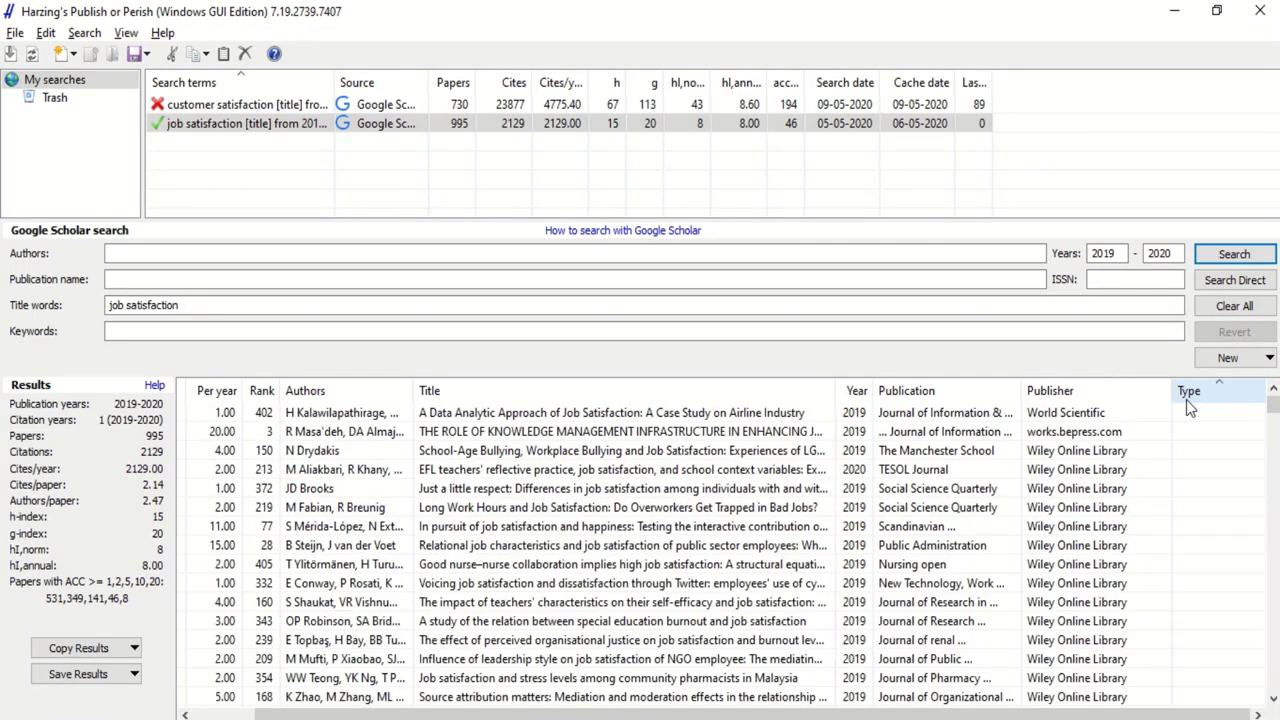
left_click(1188, 398)
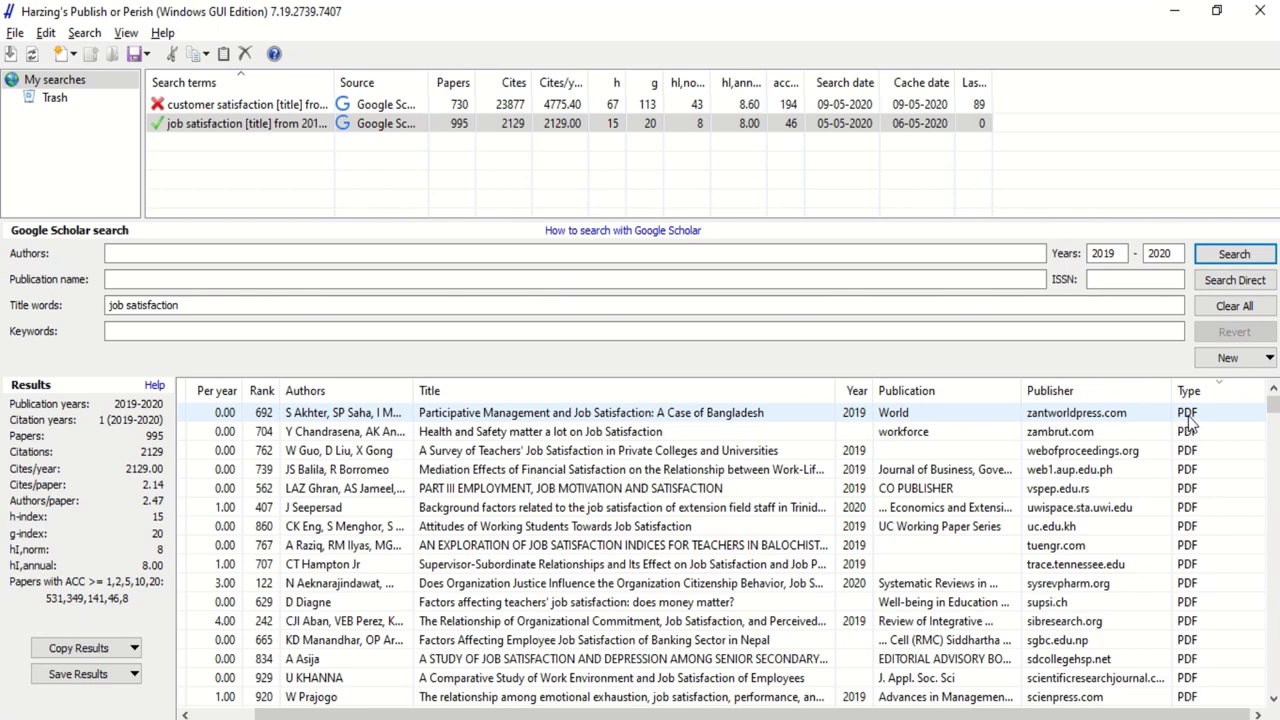
left_click(1188, 418)
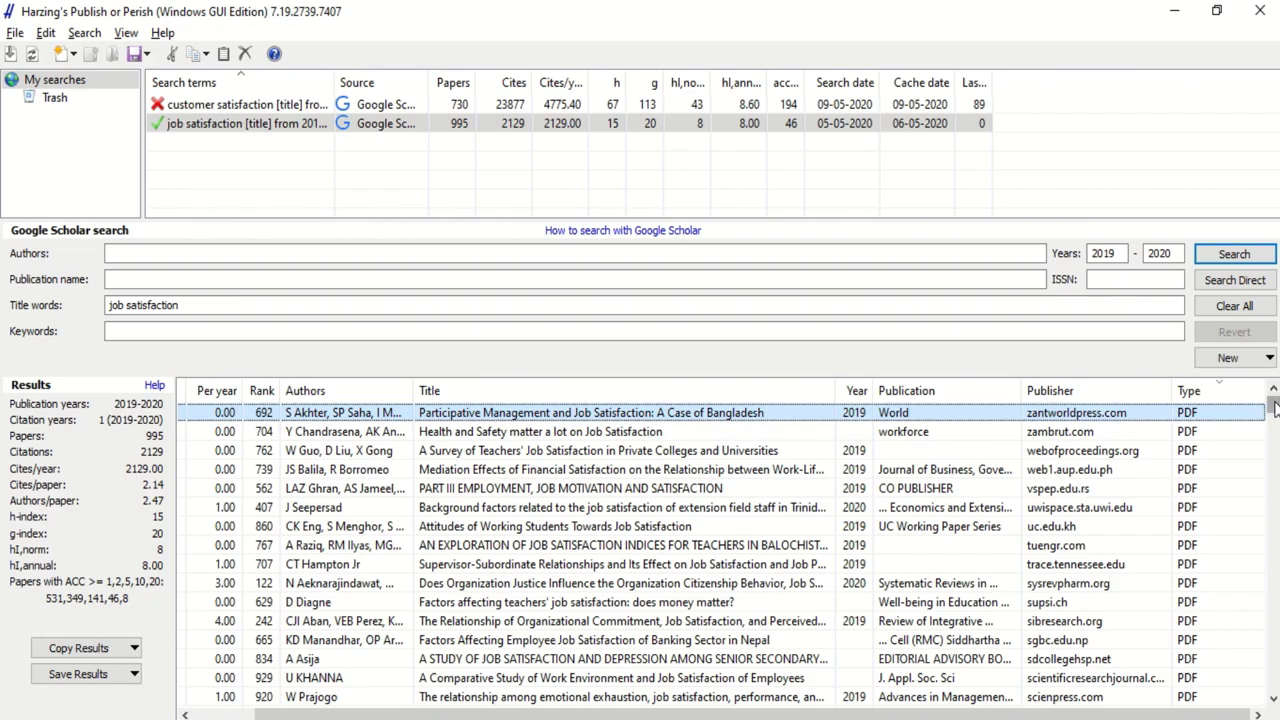
left_click_drag(1273, 407, 1274, 477)
left_click(1188, 478)
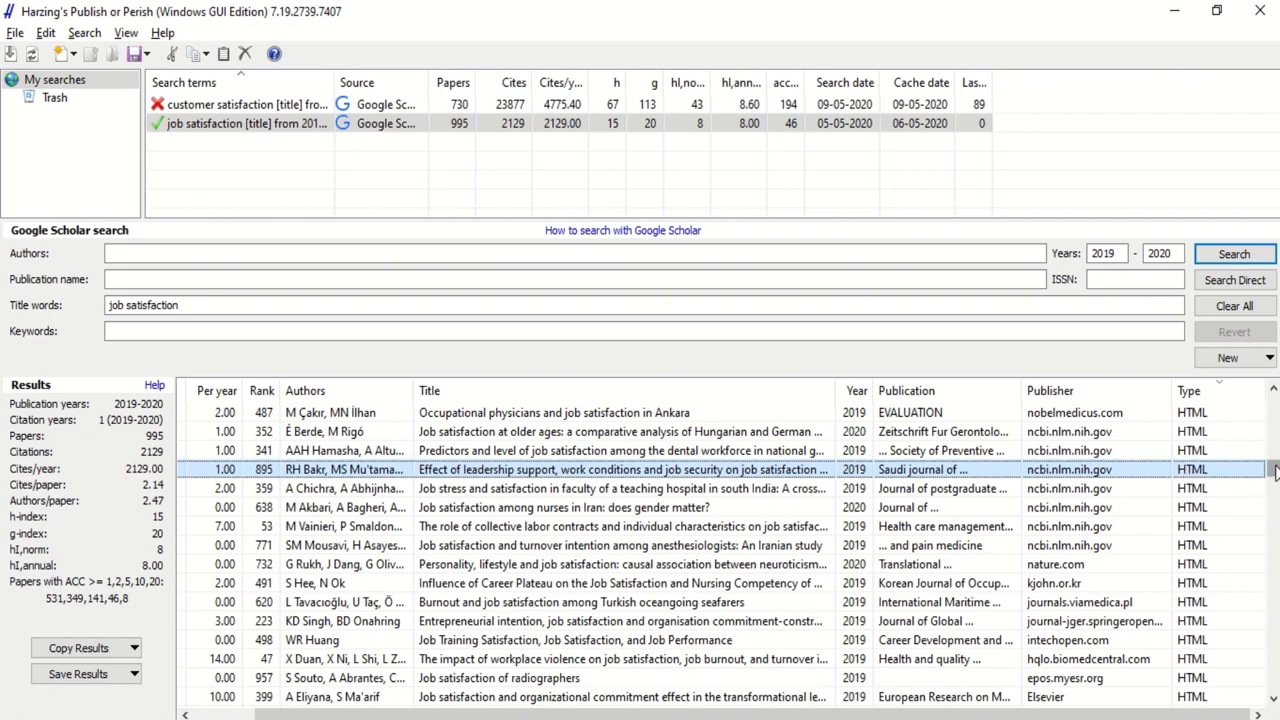
left_click_drag(1273, 470, 1273, 477)
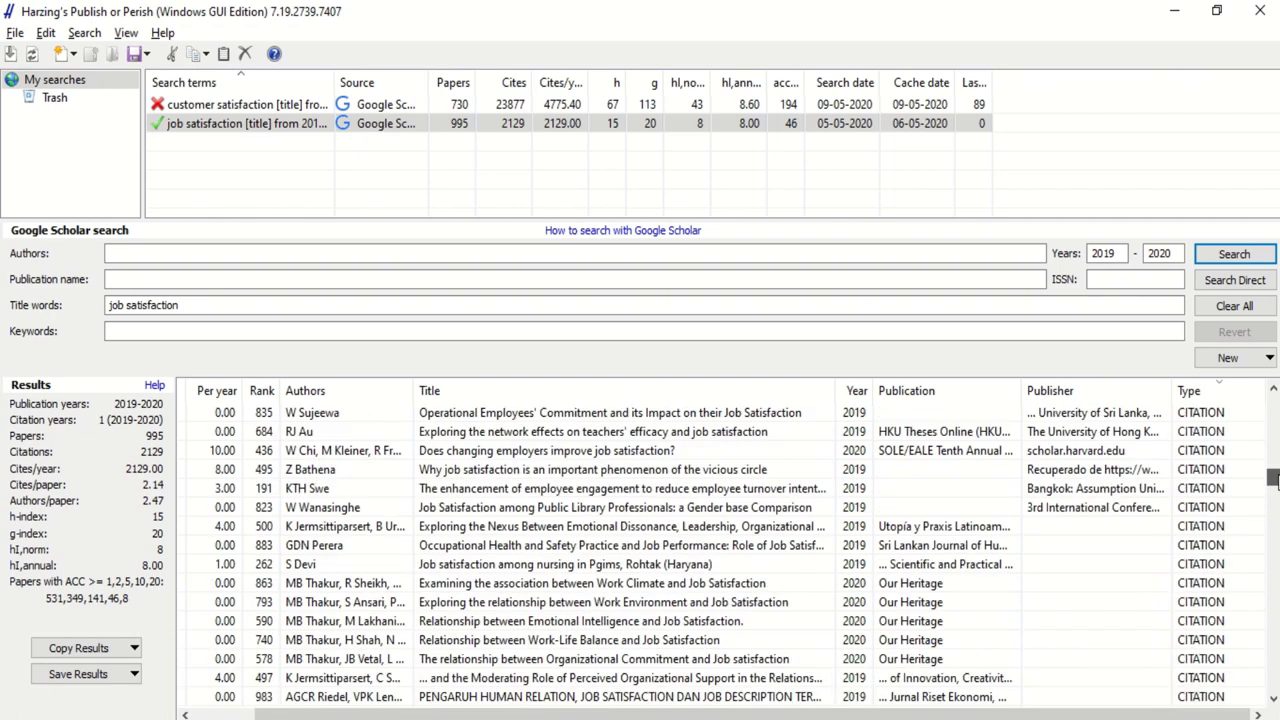
Look through the CITATION and BOOK entries and the entries without a type in the job satisfaction results
left_click(1206, 496)
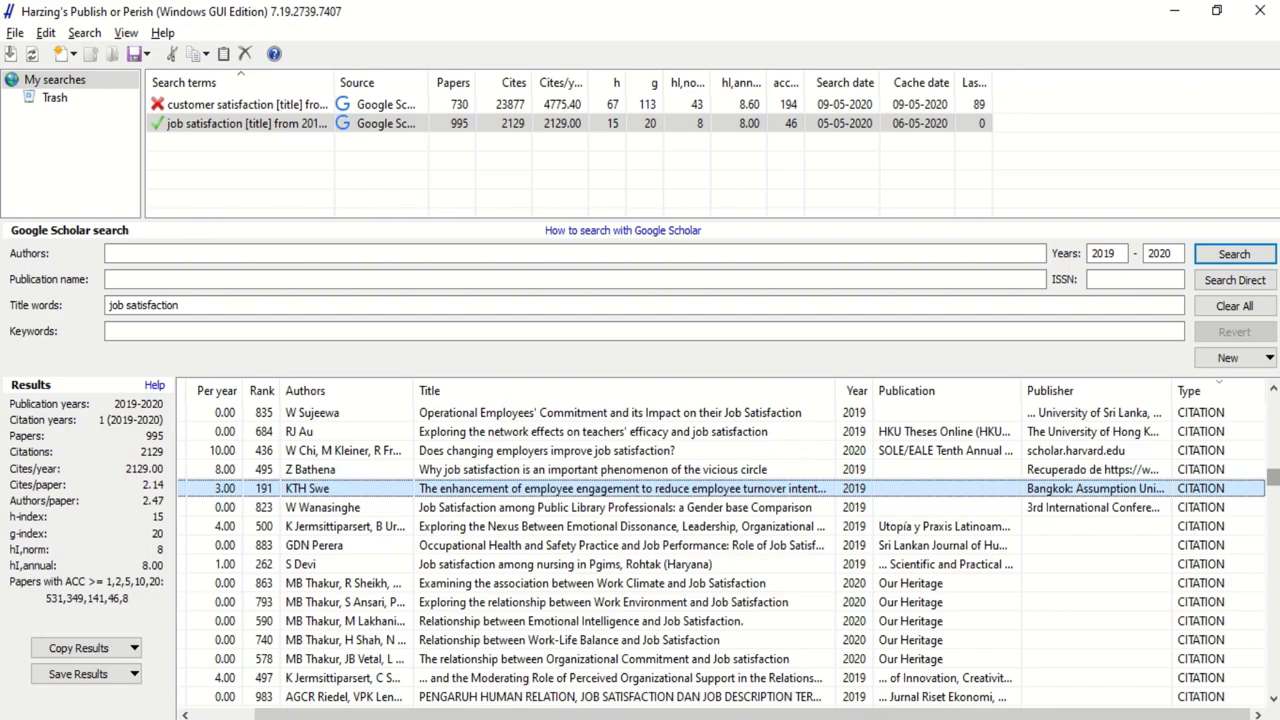
scroll(720, 550, "down", 12)
scroll(1221, 545, "up", 8)
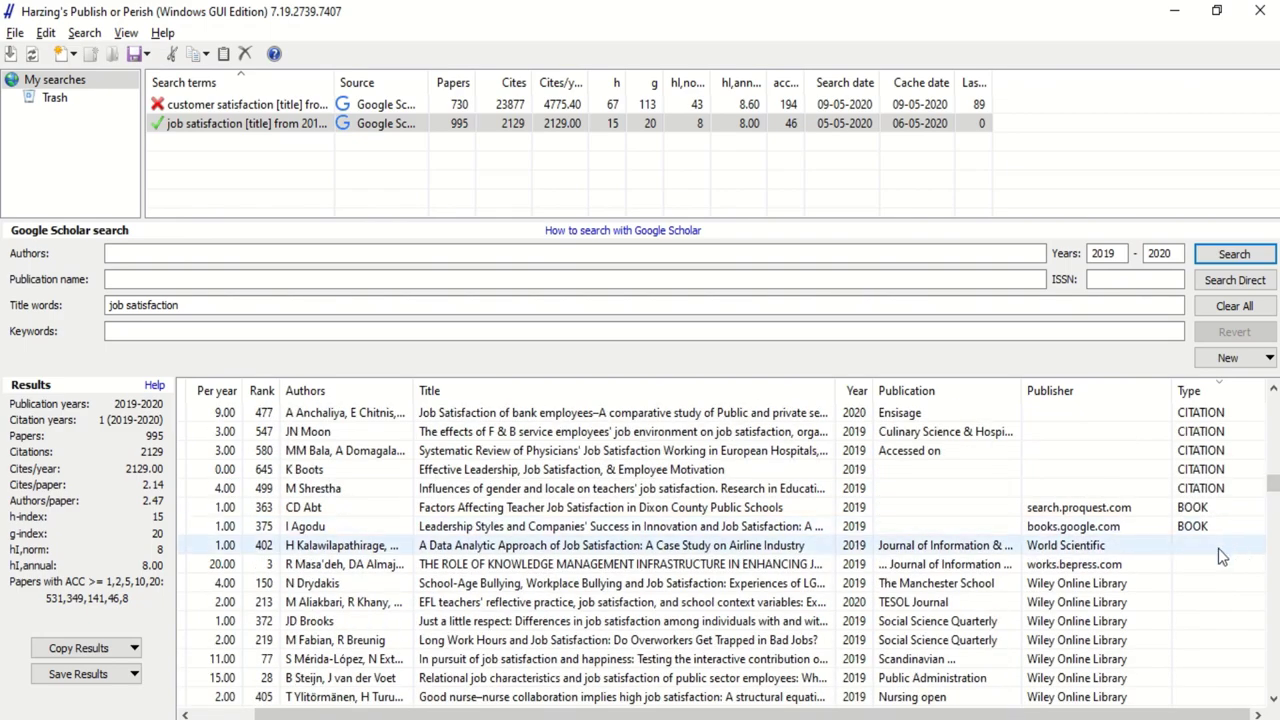
left_click(1218, 548)
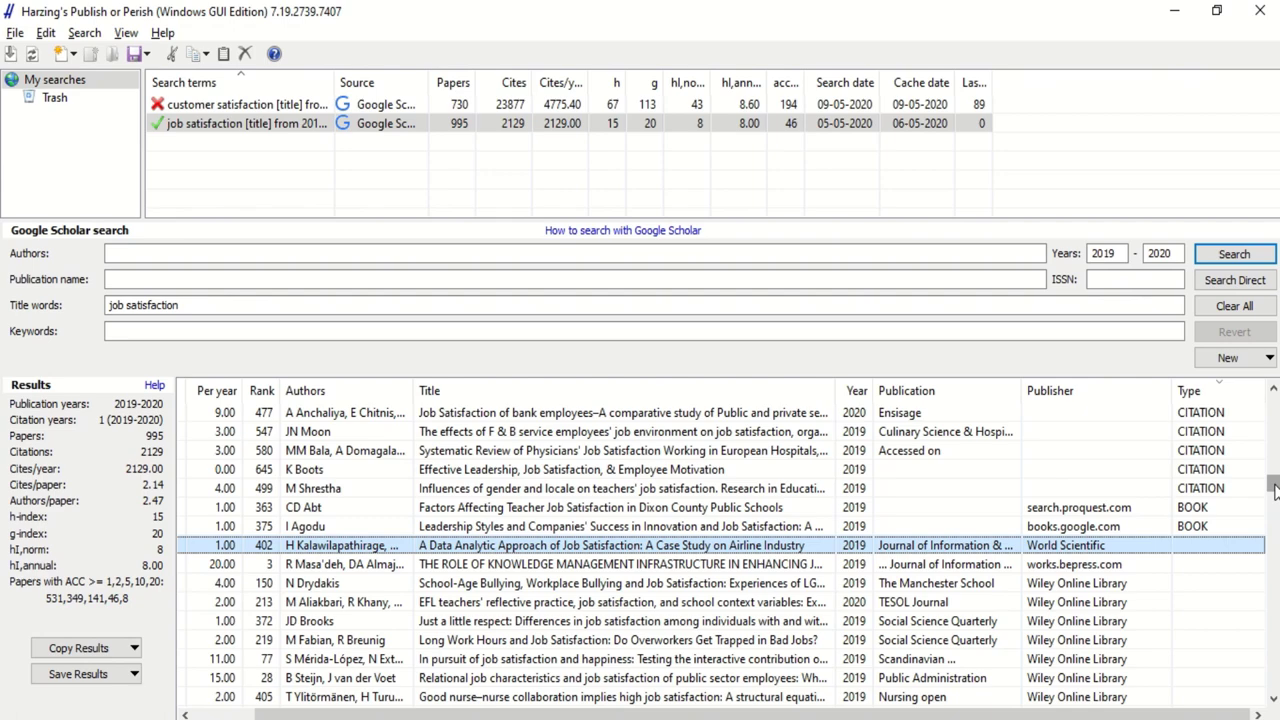
Find the PDF-type researchgate.net result "Islamic work ethic and job outcomes: The mediating role of job satisfaction" and open the article in the browser
left_click_drag(1273, 487, 1272, 406)
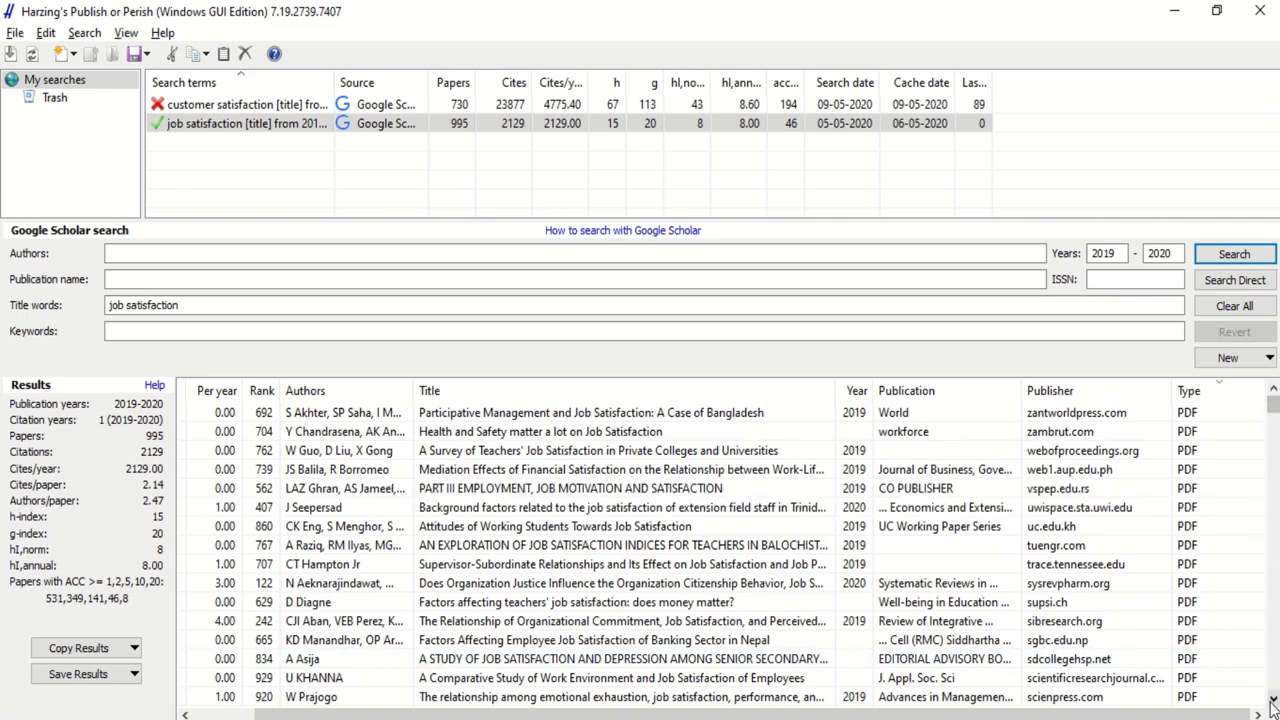
scroll(1273, 700, "down", 13)
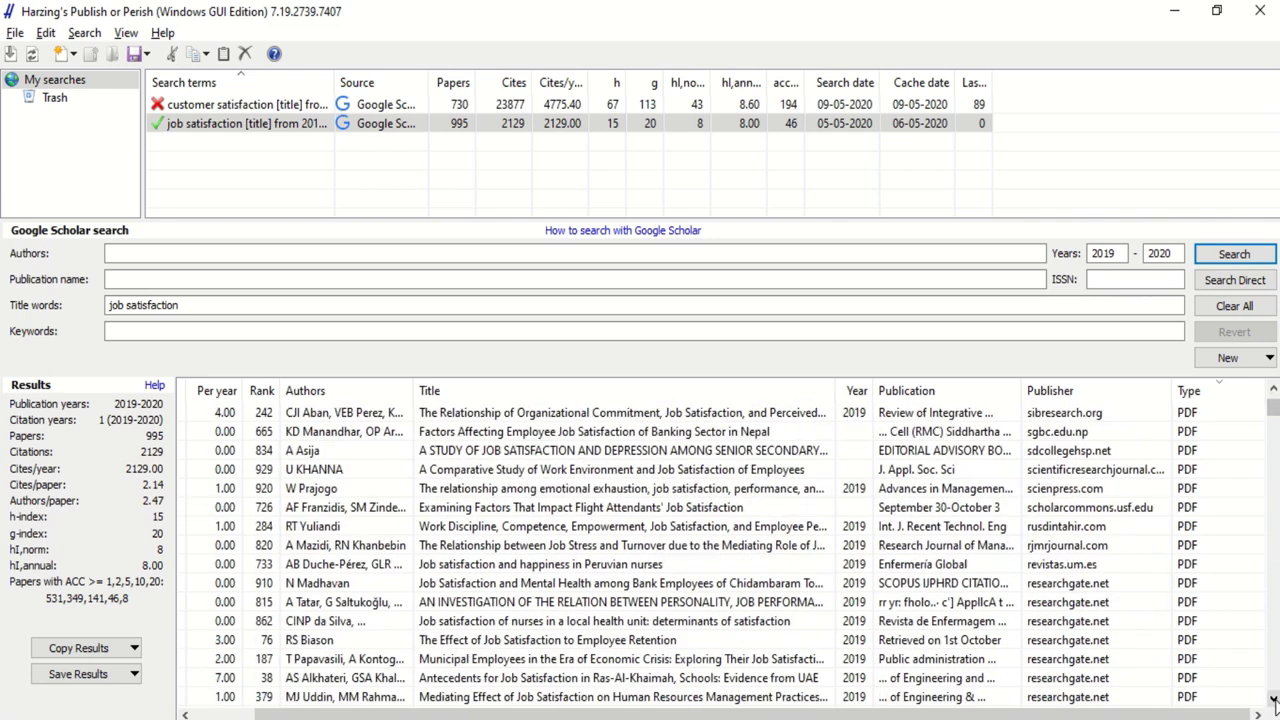
scroll(1273, 700, "down", 7)
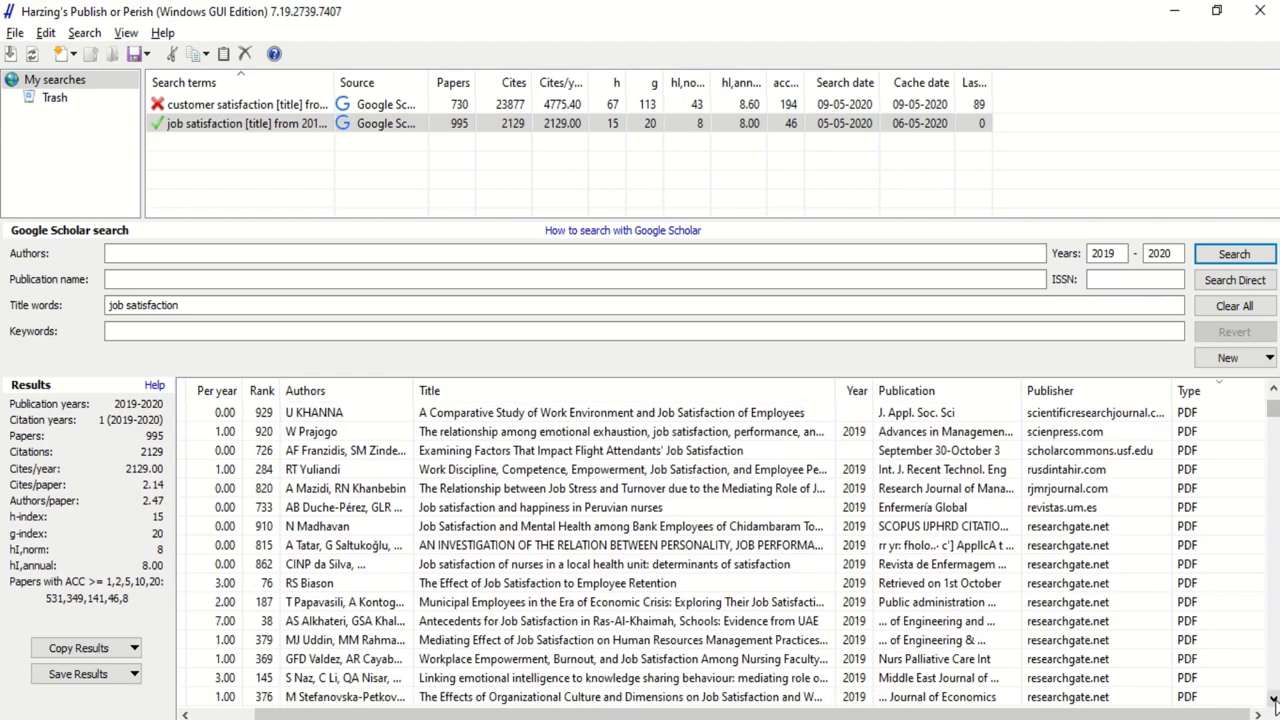
scroll(1273, 700, "down", 15)
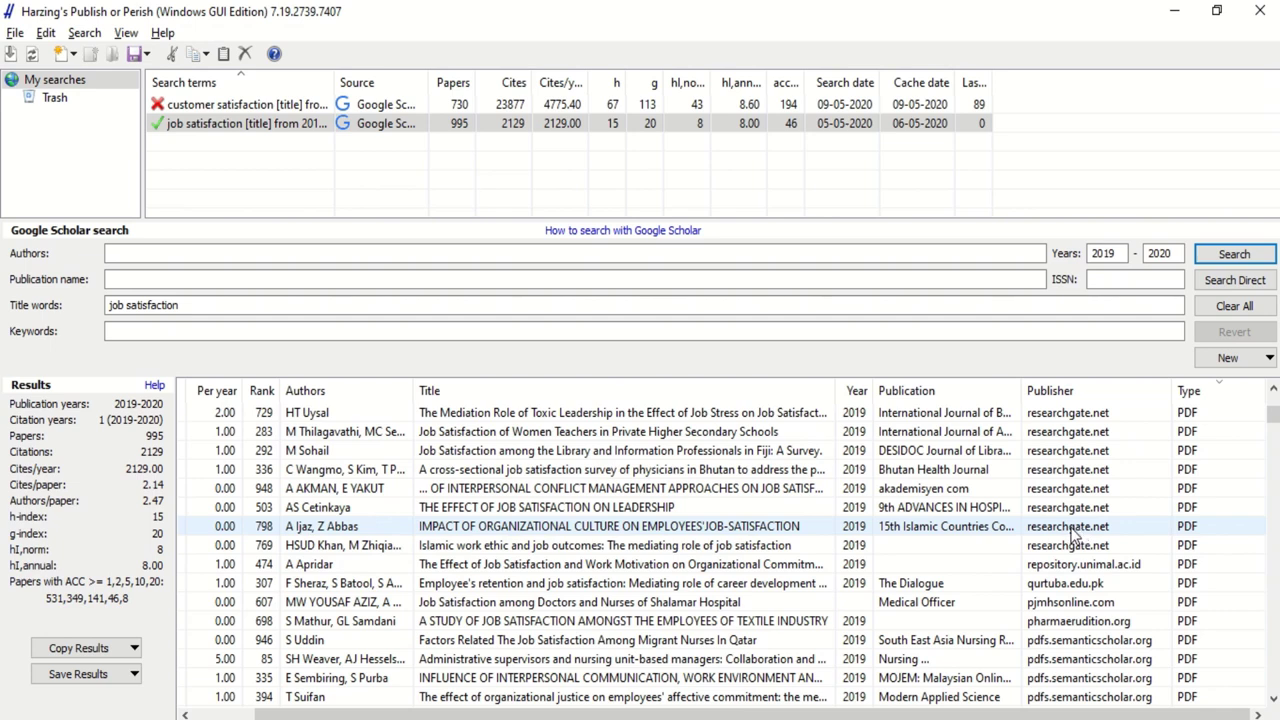
left_click(1082, 548)
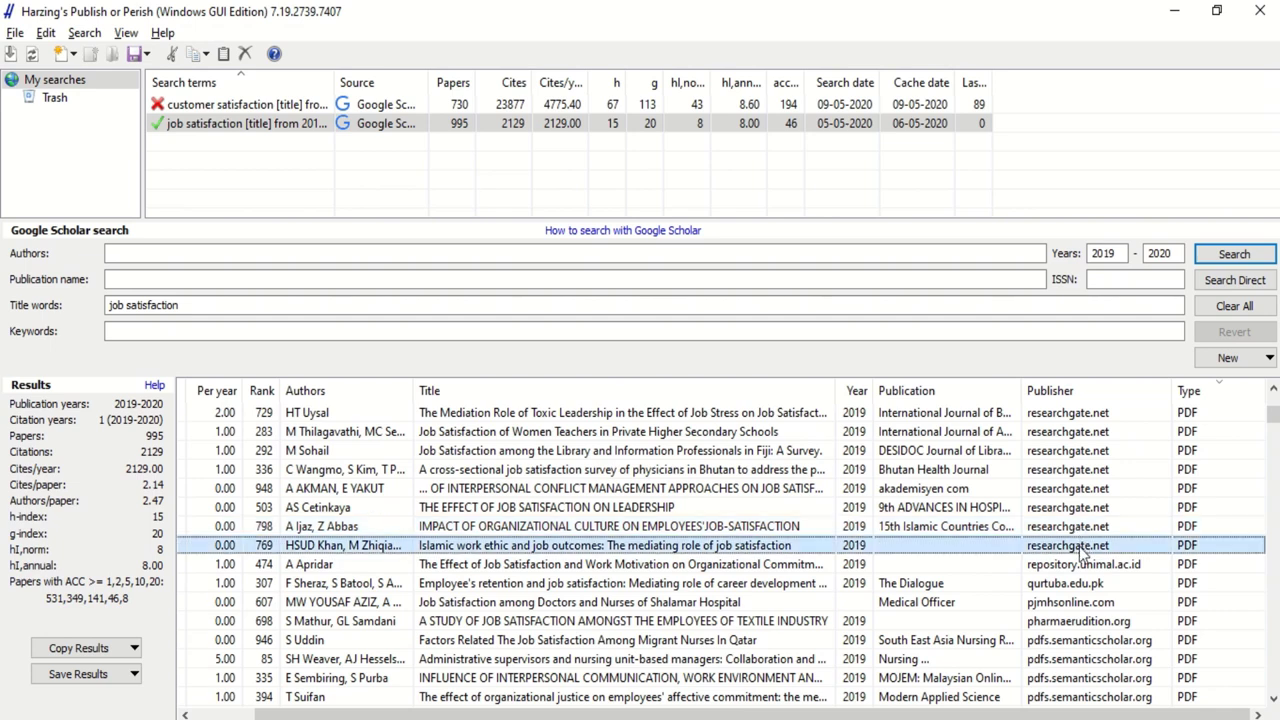
right_click(904, 547)
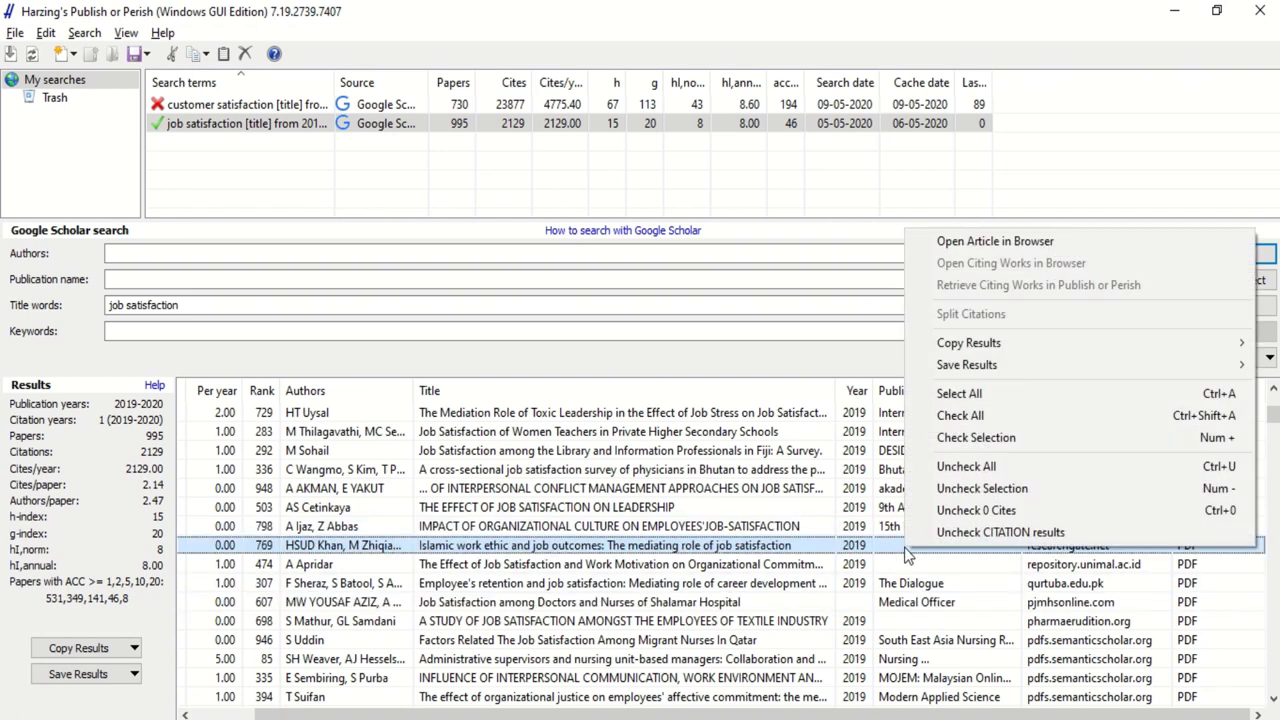
left_click(1005, 246)
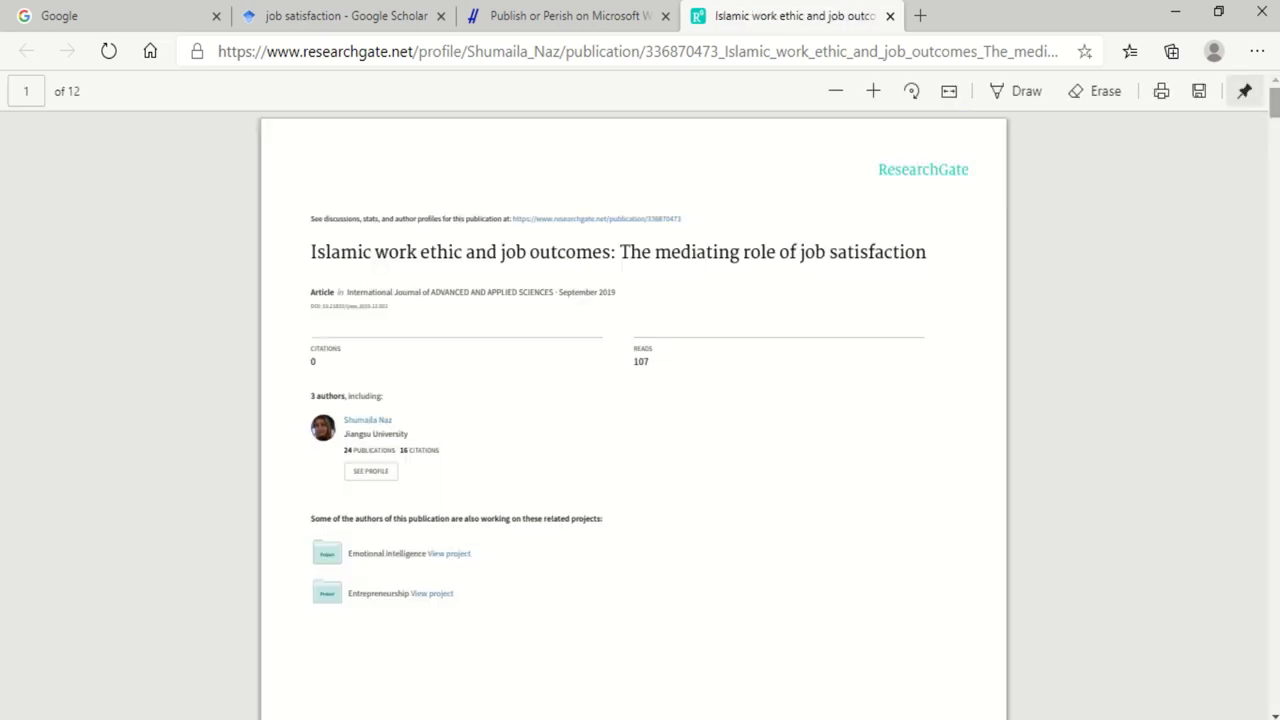
Go to page 2 of the PDF to view the article's journal header, title and abstract
scroll(633, 400, "down", 8)
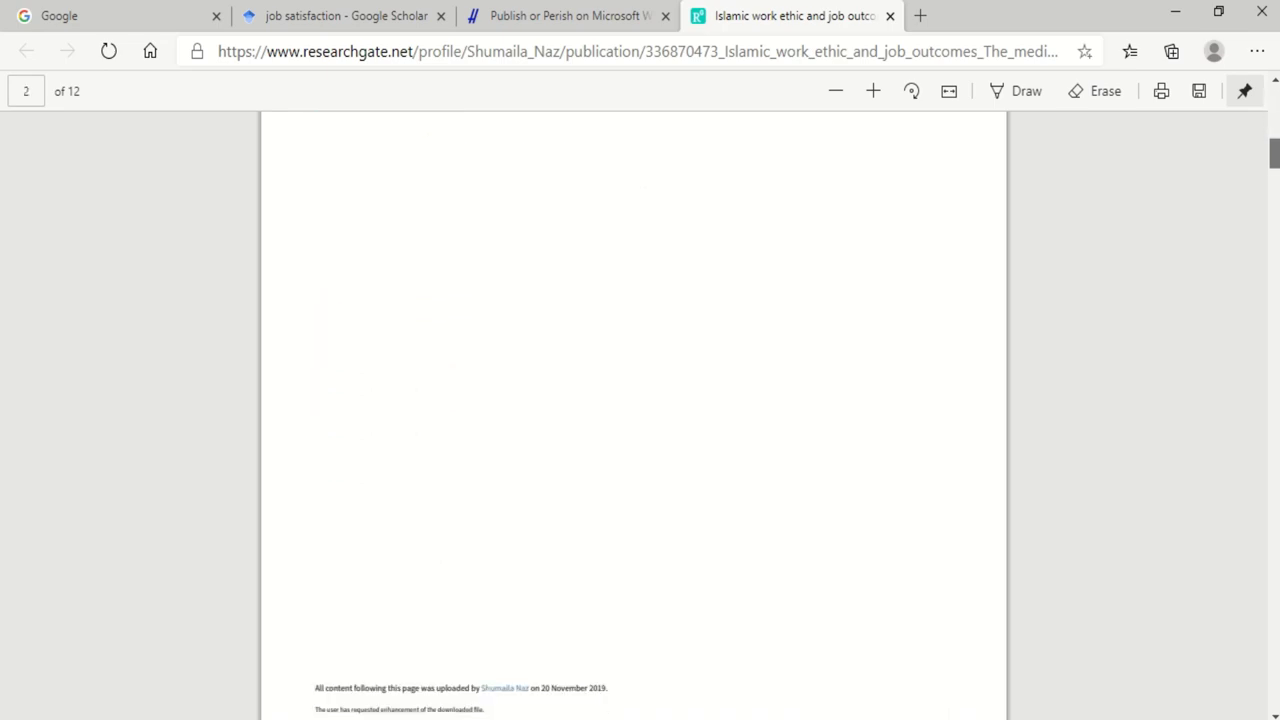
scroll(633, 400, "down", 6)
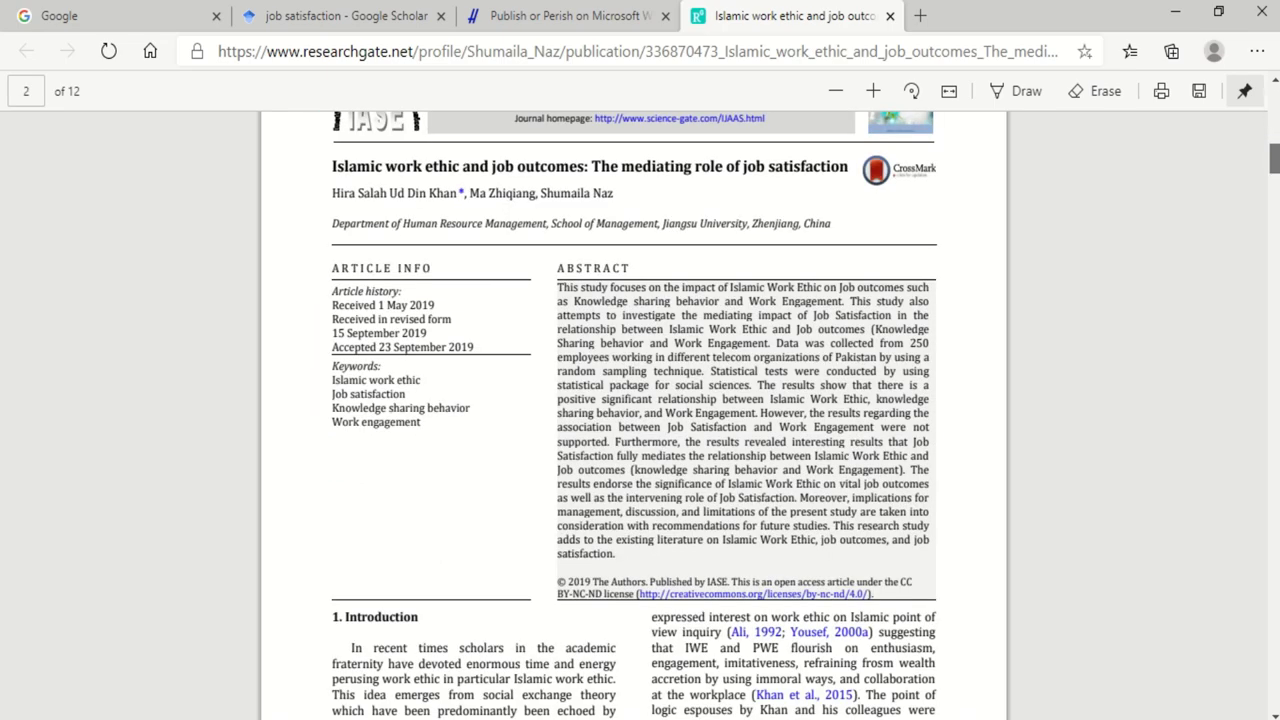
scroll(633, 400, "up", 1)
scroll(633, 400, "down", 1)
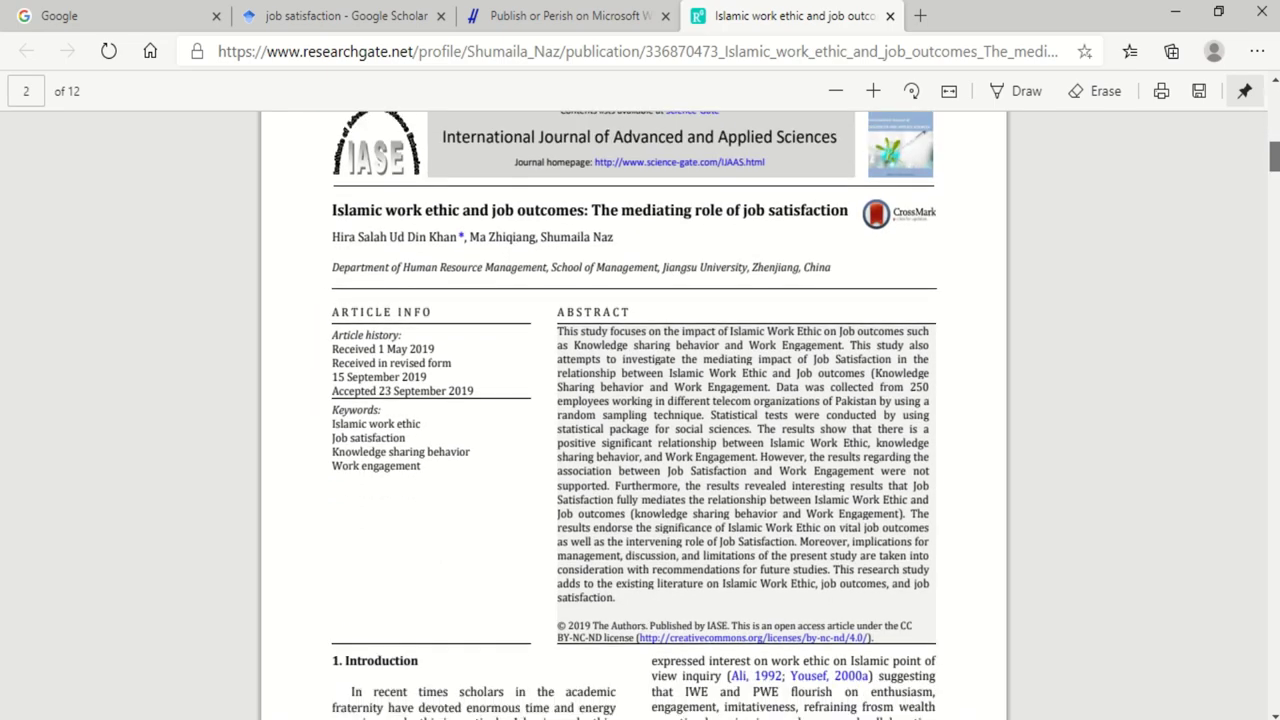
scroll(633, 400, "up", 1)
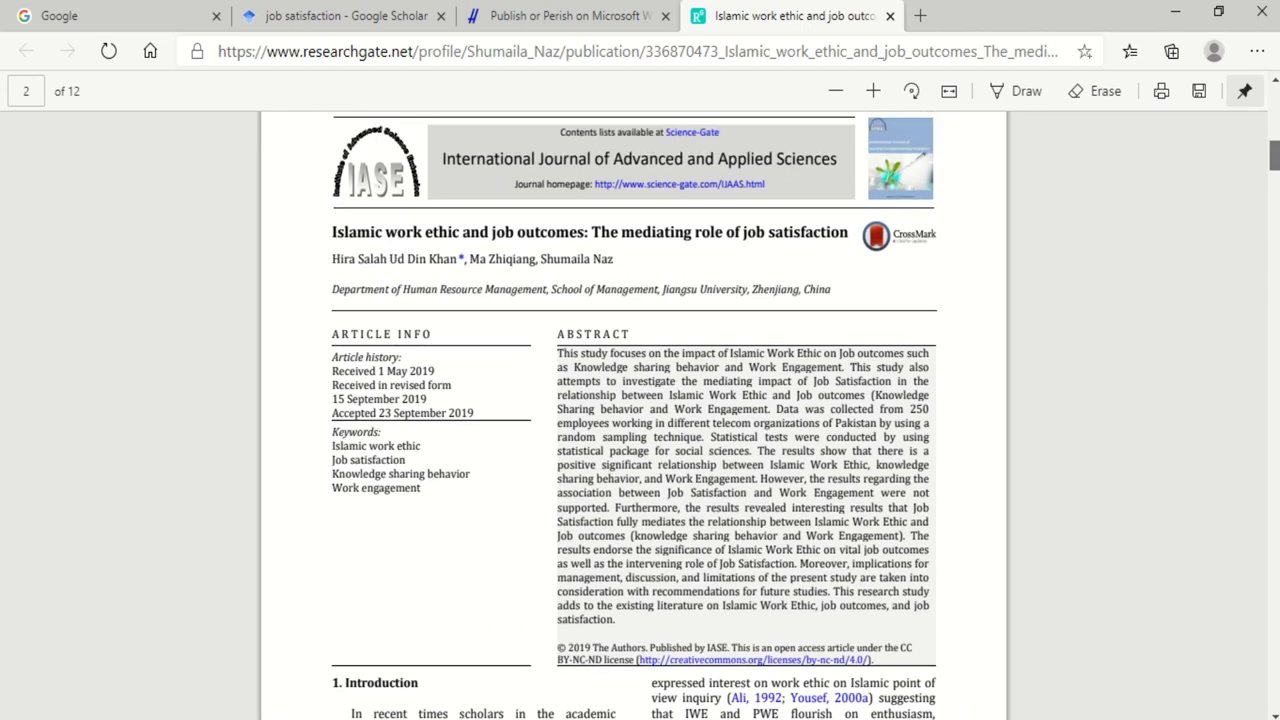
Highlight the journal name, the article title and the words "job satisfaction" in the title, and clear the selection
triple_click(670, 163)
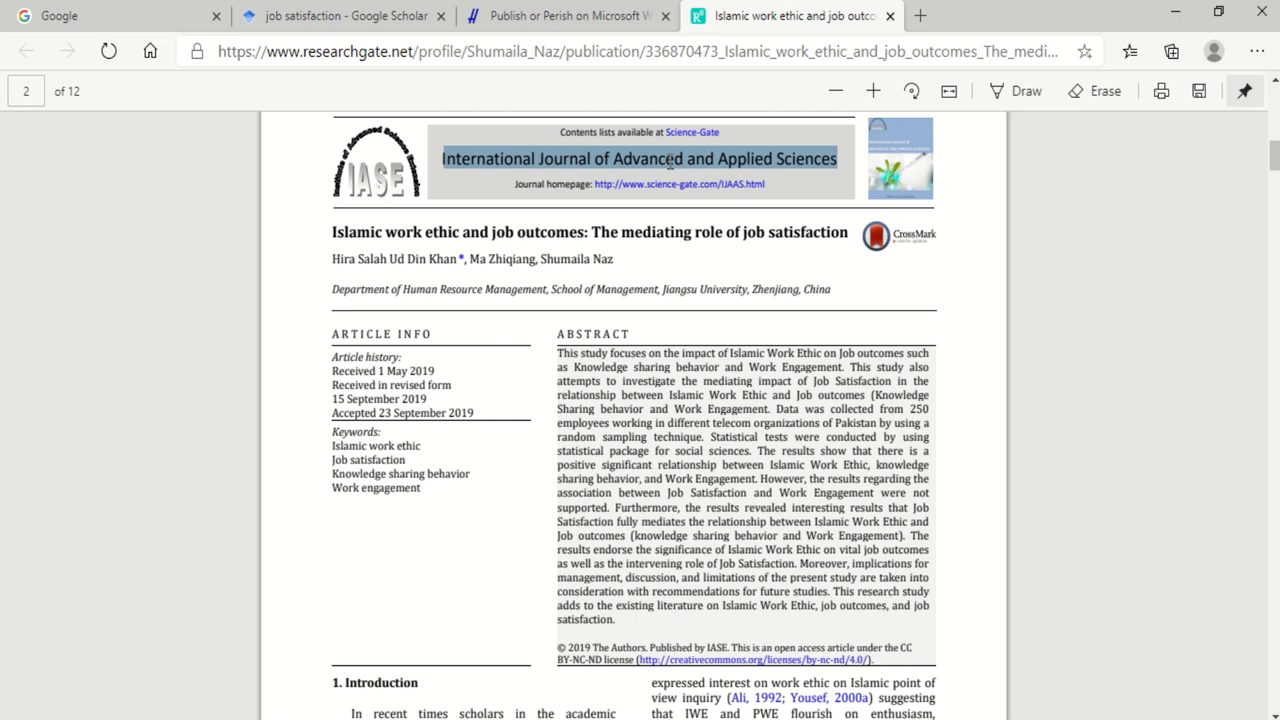
triple_click(465, 229)
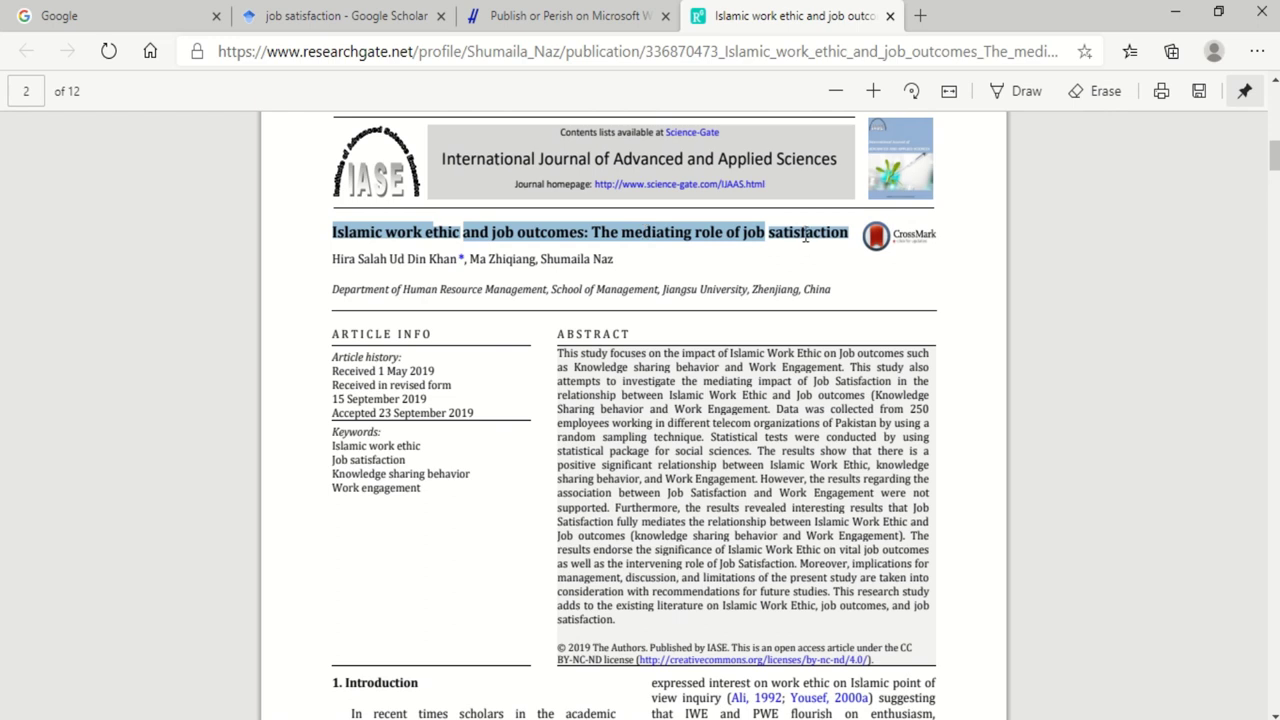
left_click(746, 236)
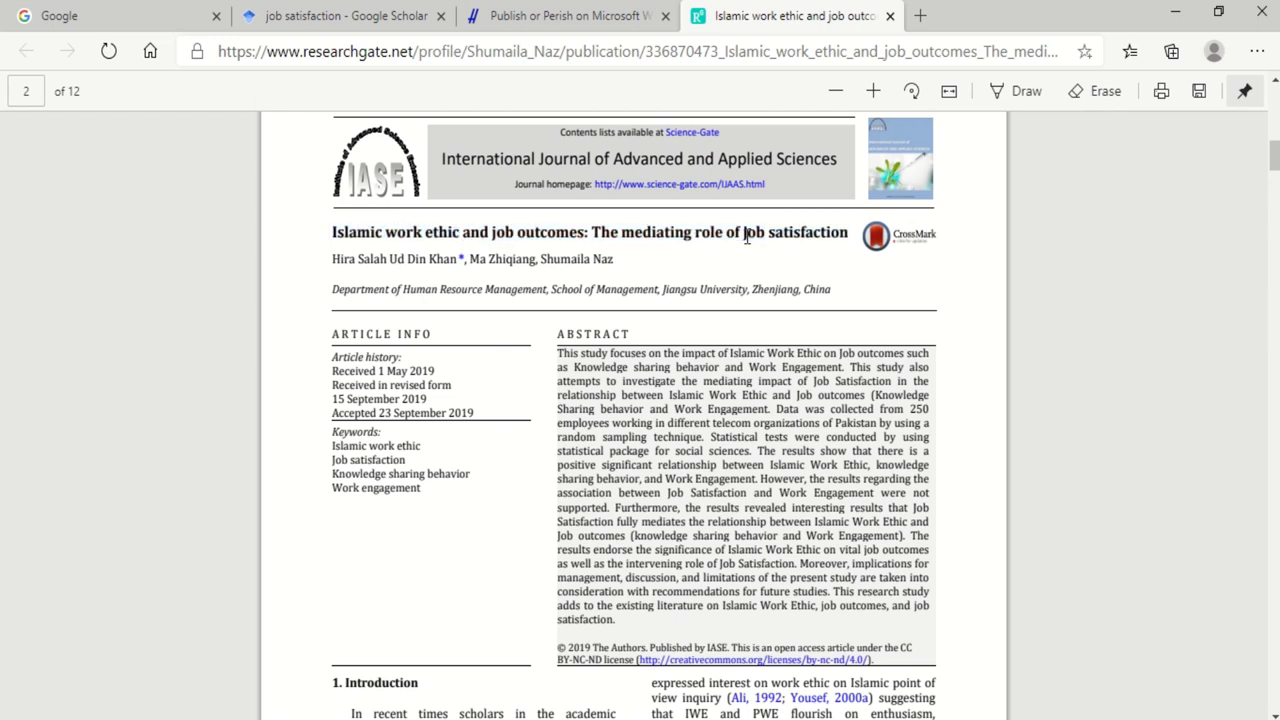
left_click_drag(744, 236, 850, 237)
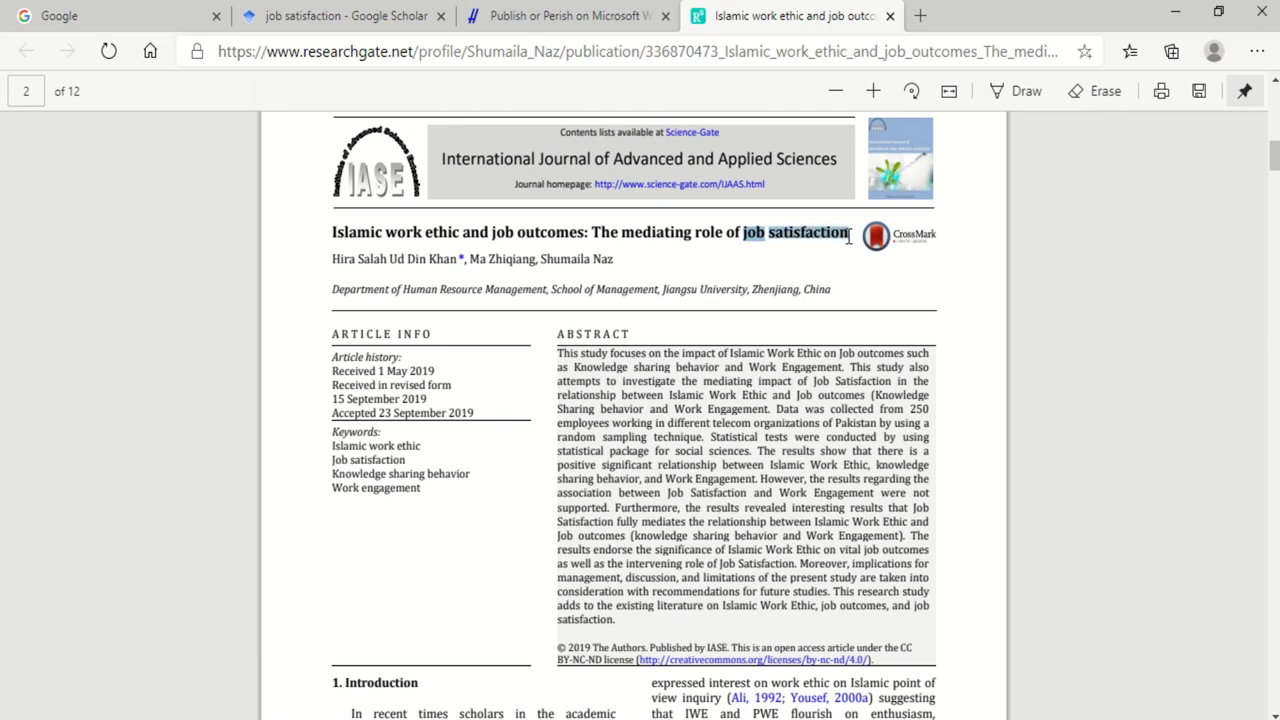
left_click(994, 307)
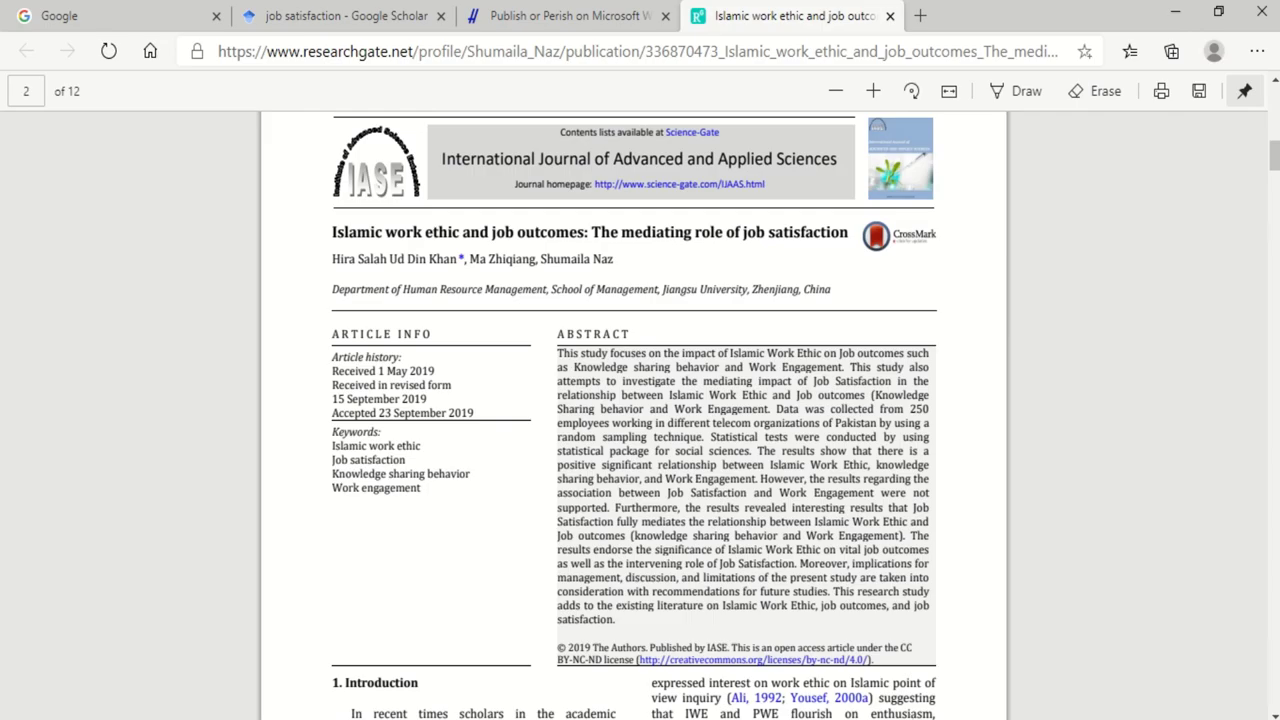
Switch back to Publish or Perish and open the HTML-type article "The role of collective labor contracts and individual characteristics on job satisfaction" in the browser
key("alt+Tab")
left_click_drag(1272, 420, 1274, 469)
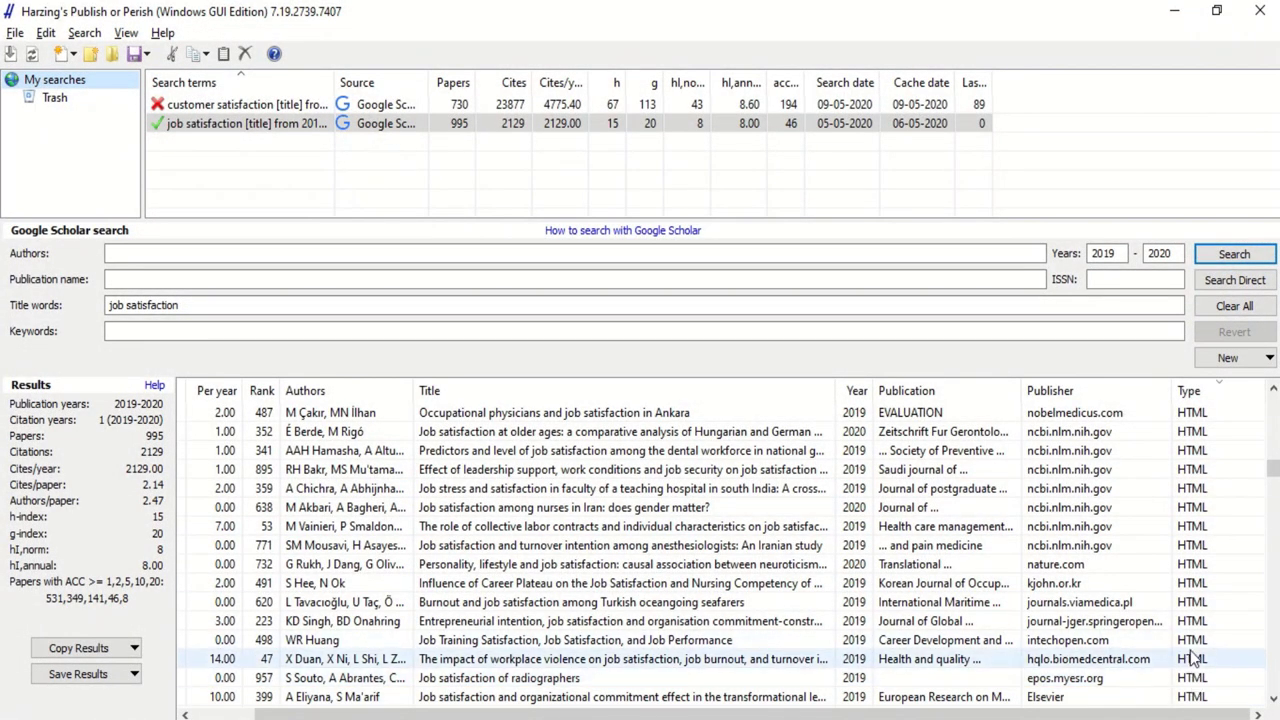
left_click(1185, 530)
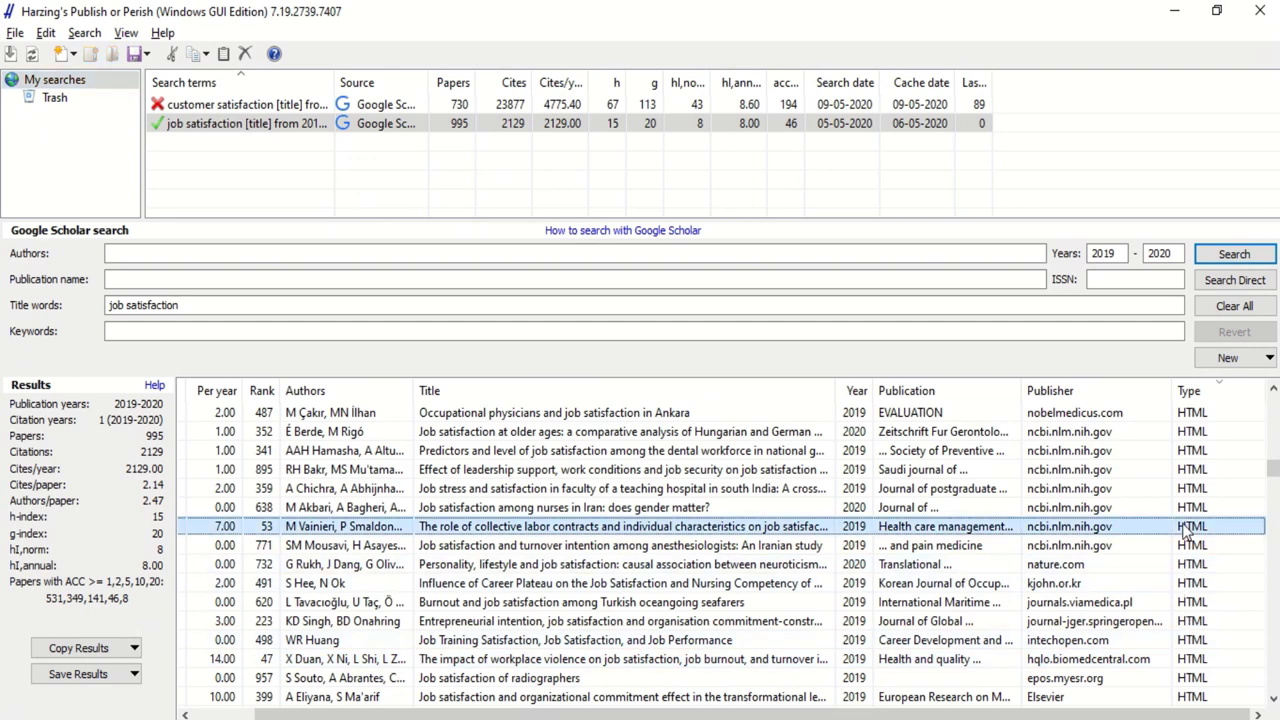
right_click(1185, 530)
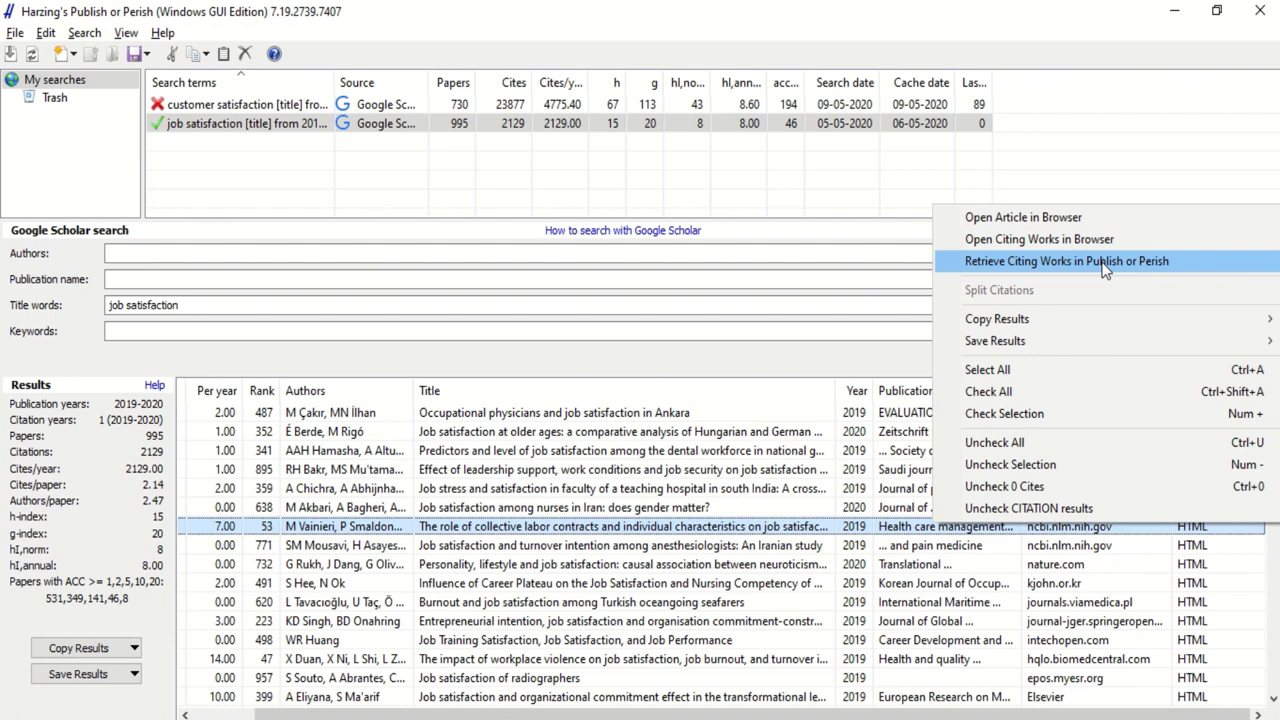
left_click(1023, 219)
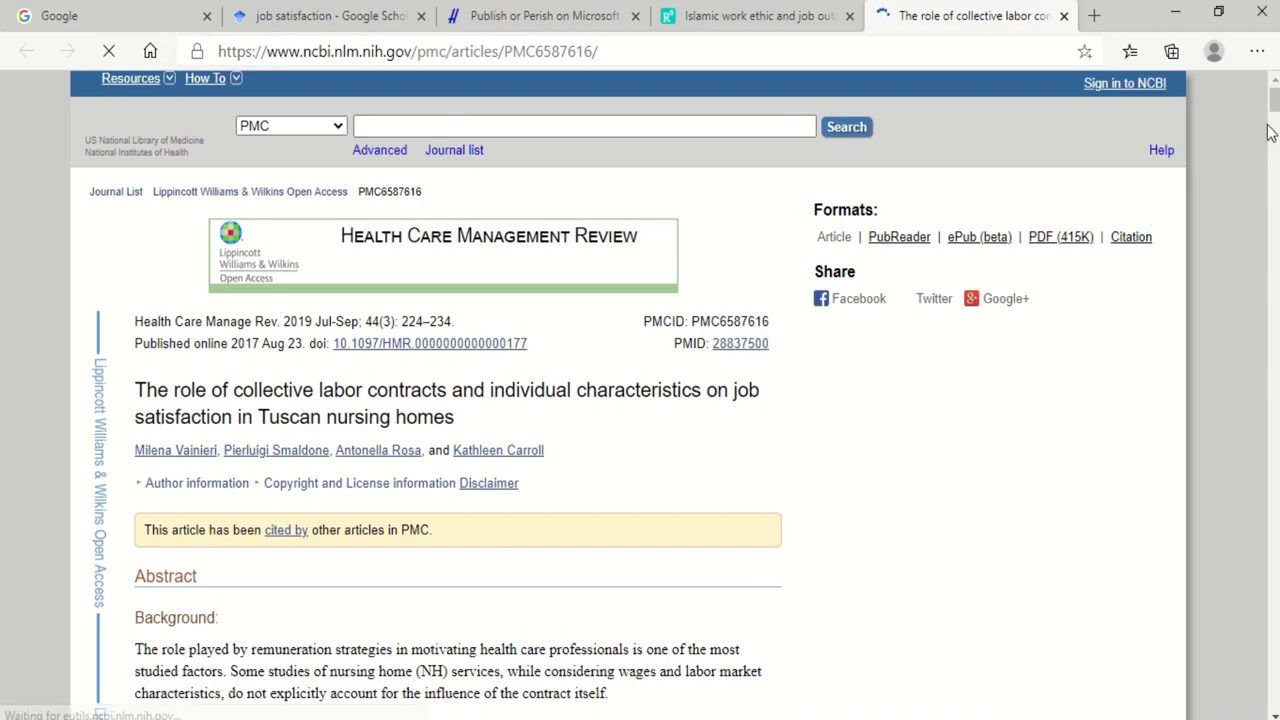
Skim the full text of the collective labor contracts article and return to its beginning
scroll(1268, 130, "down", 2)
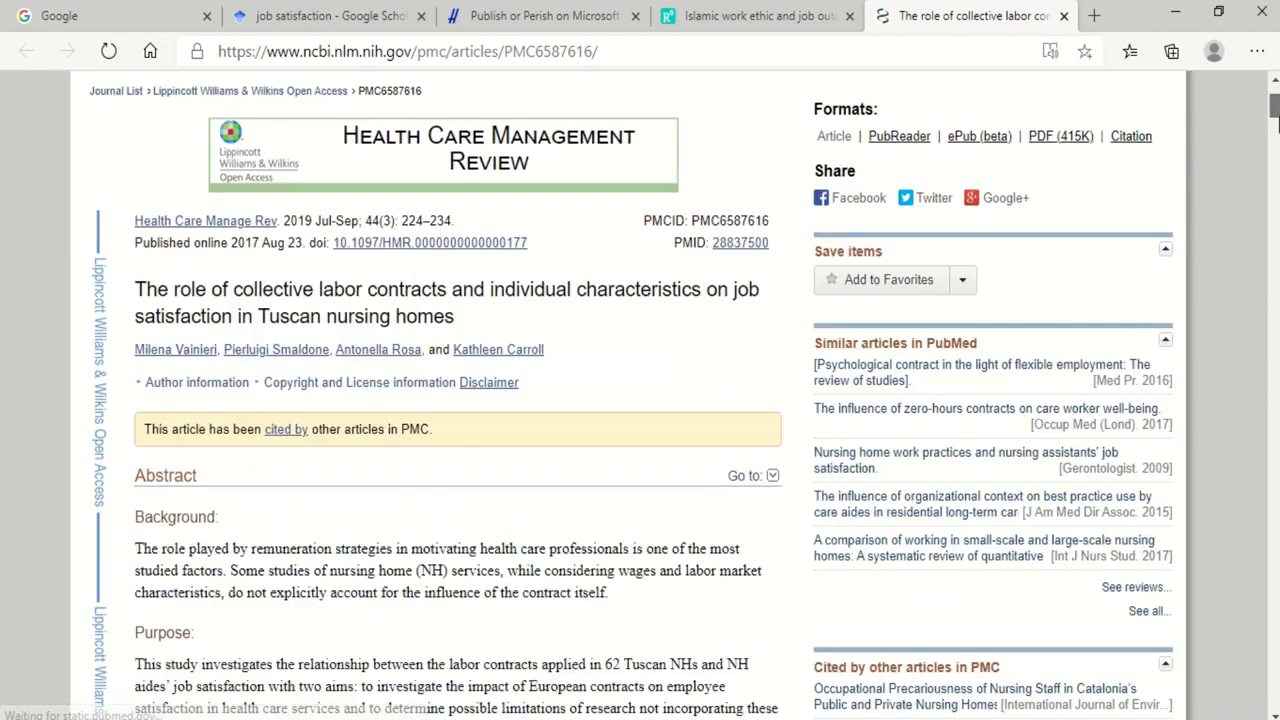
scroll(640, 400, "down", 5)
scroll(640, 400, "down", 15)
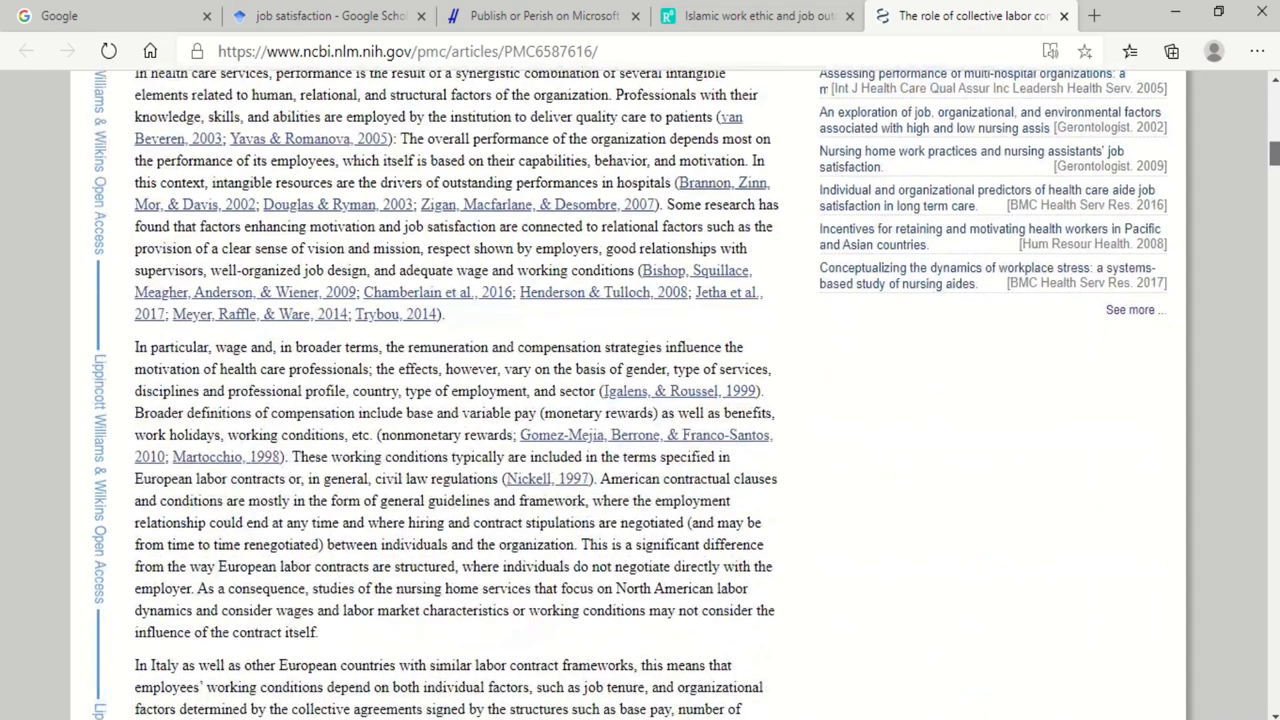
scroll(640, 400, "down", 15)
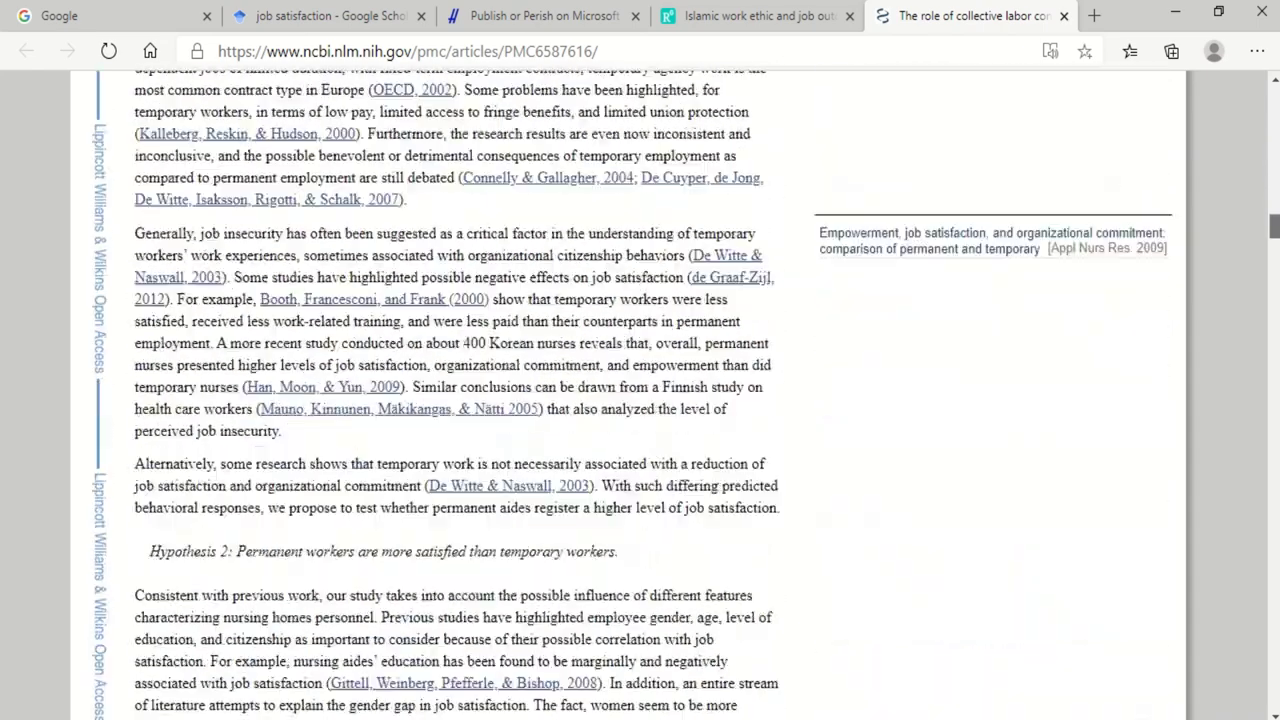
key("Home")
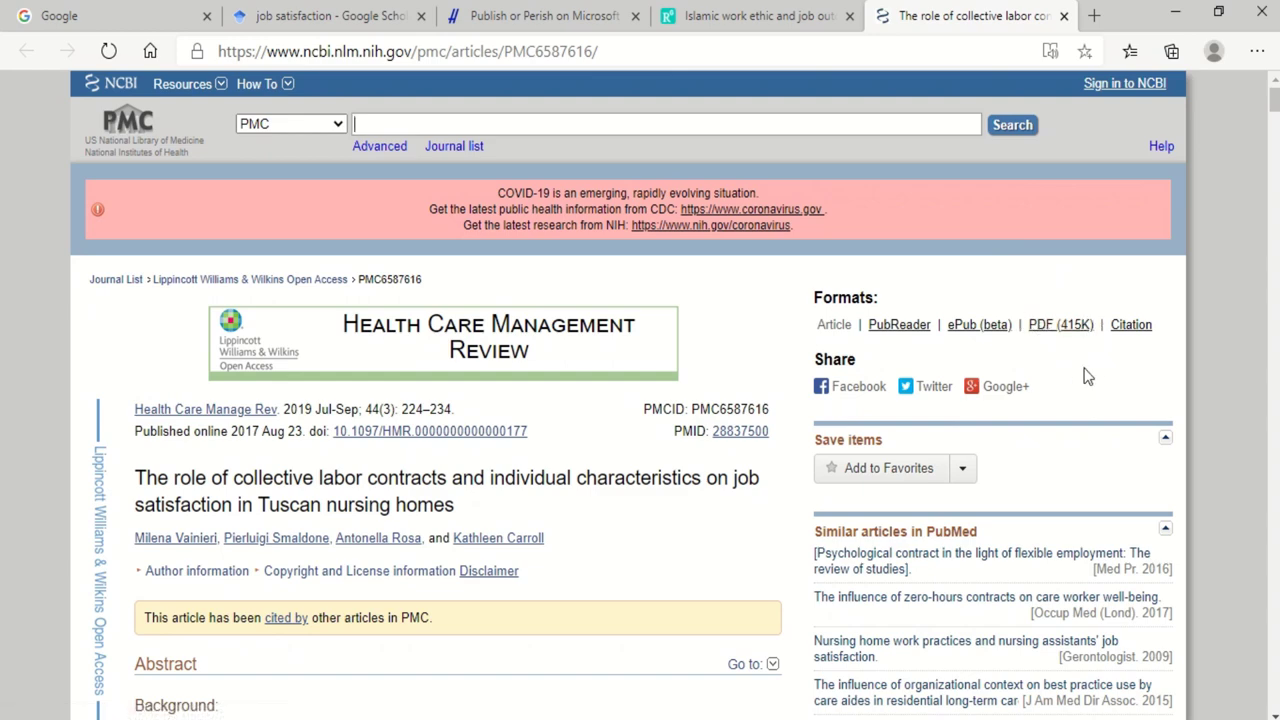
Switch back to Publish or Perish and check the actions offered for the CITATION entry "Relationship between Emotional Intelligence and Job Satisfaction"
key("alt+Tab")
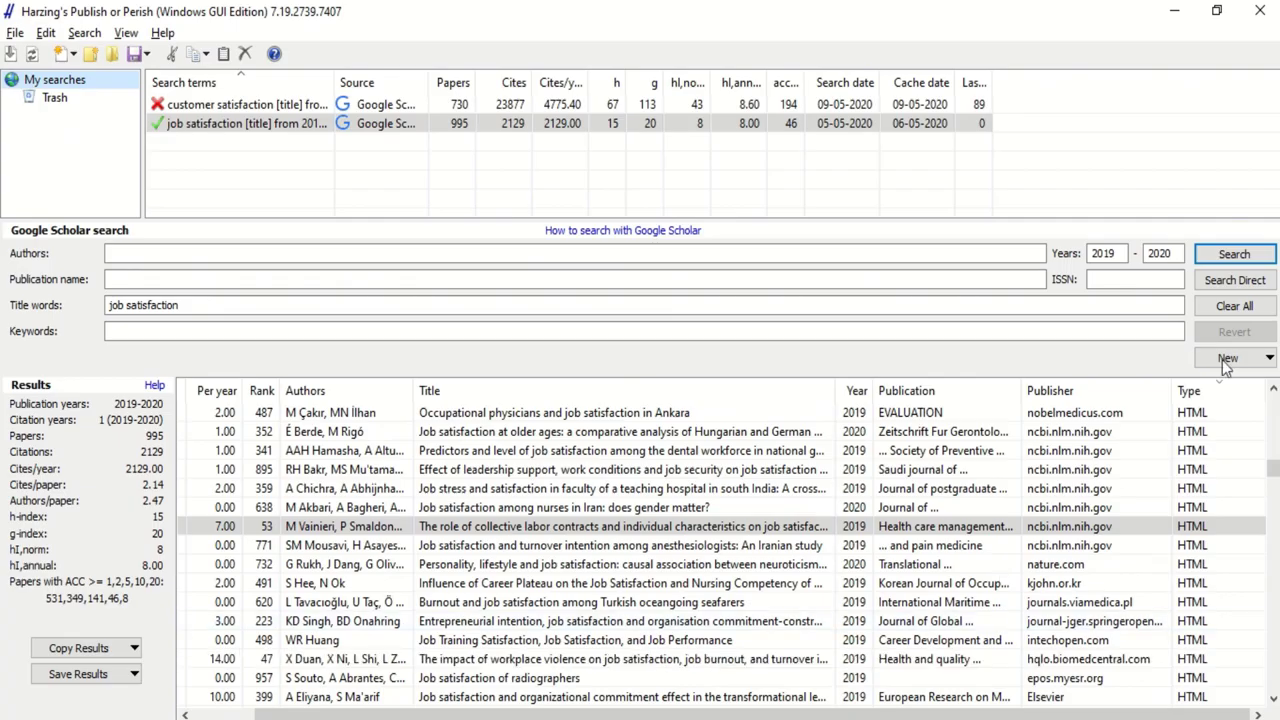
scroll(720, 555, "down", 12)
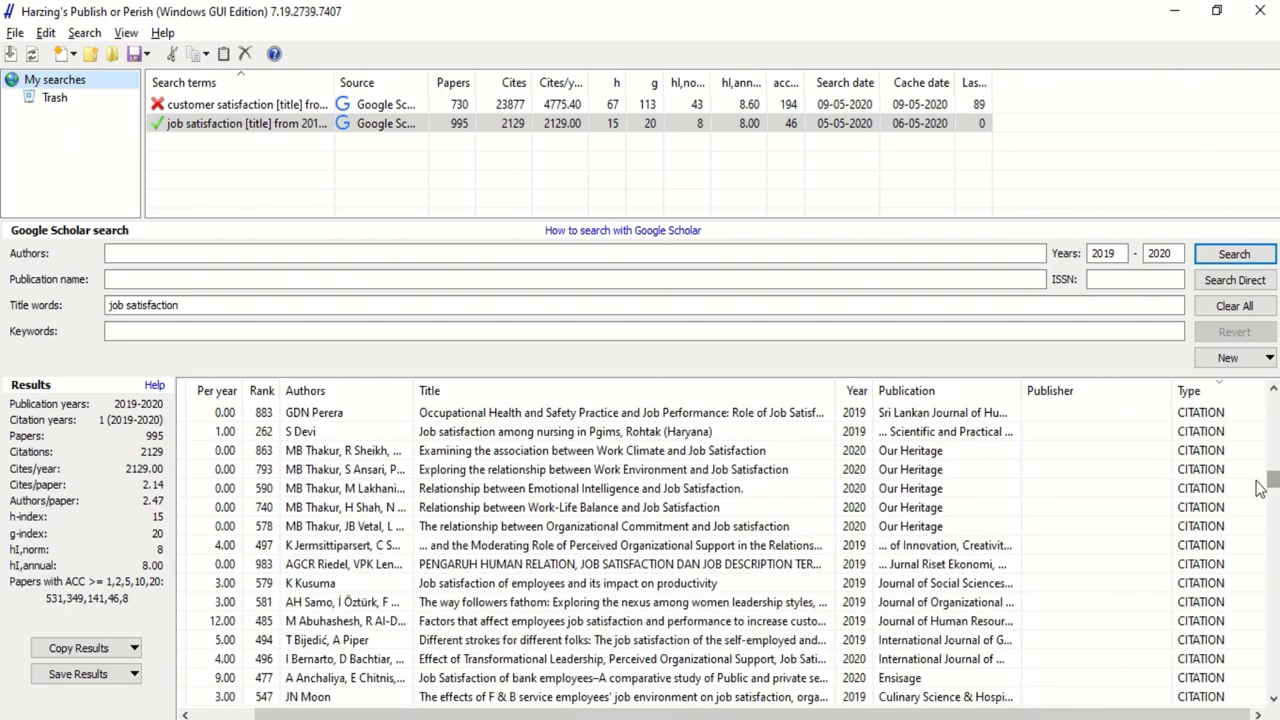
left_click(1206, 488)
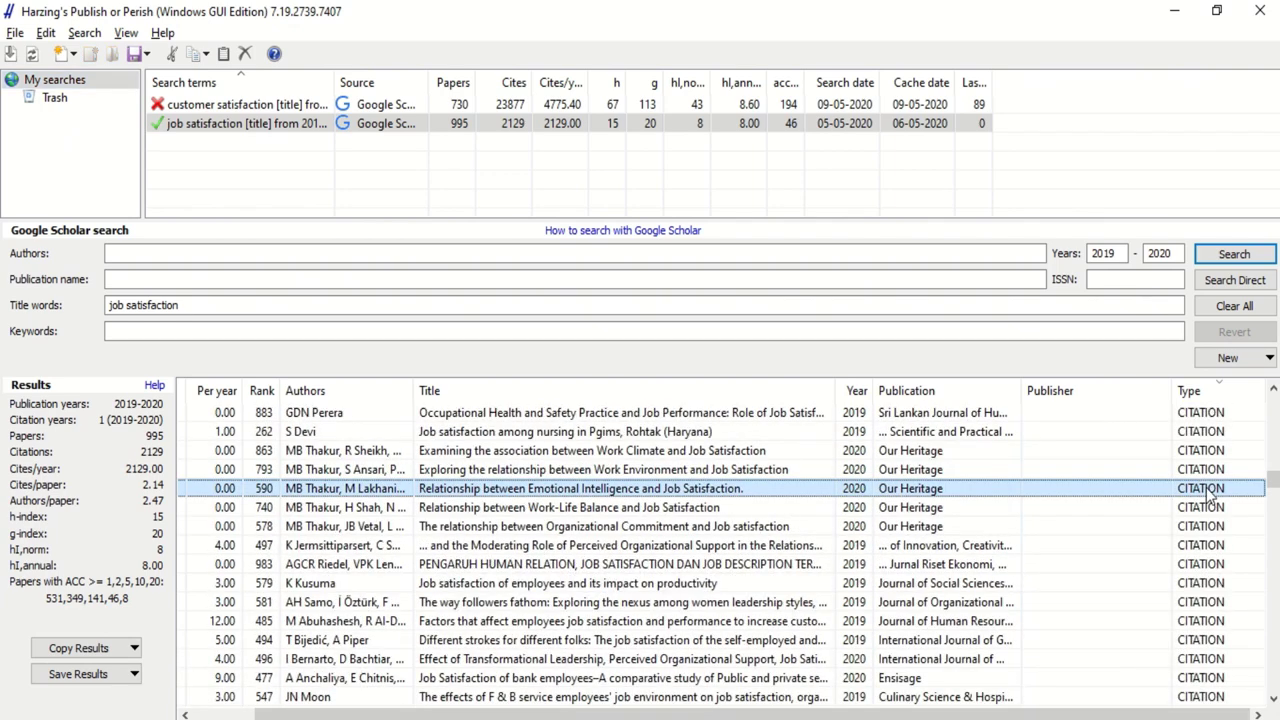
right_click(1206, 487)
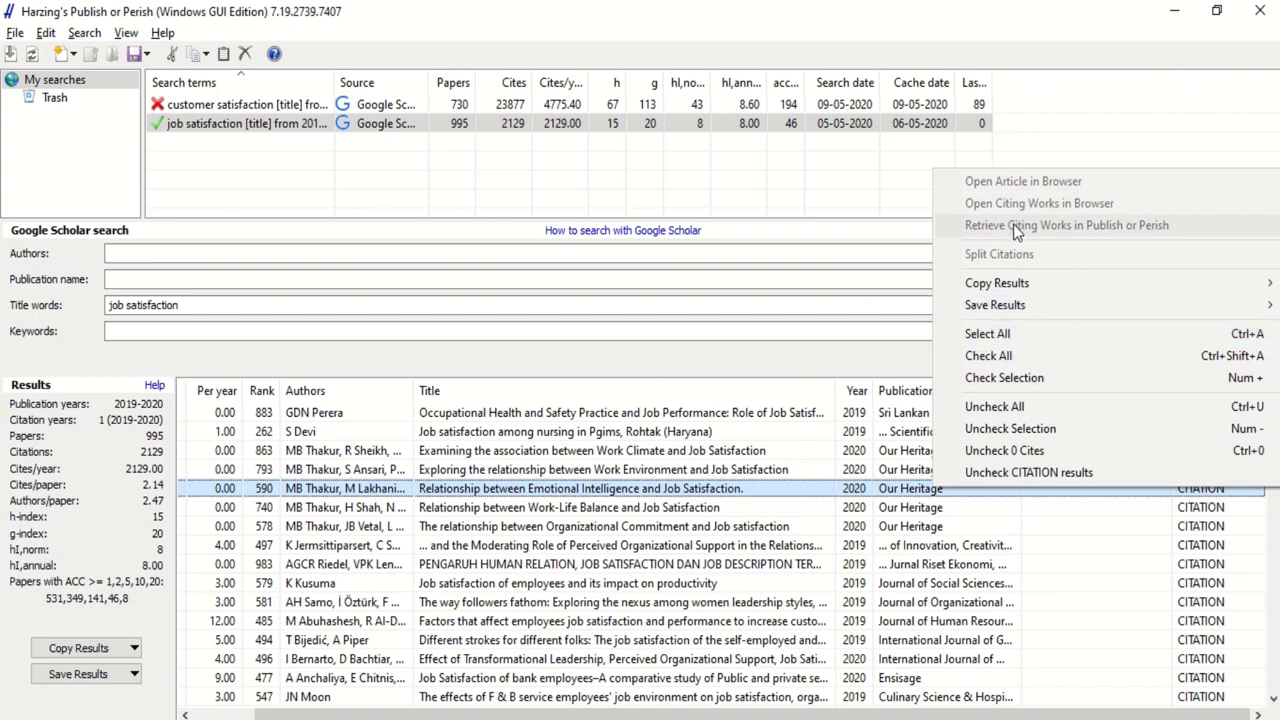
left_click(1198, 566)
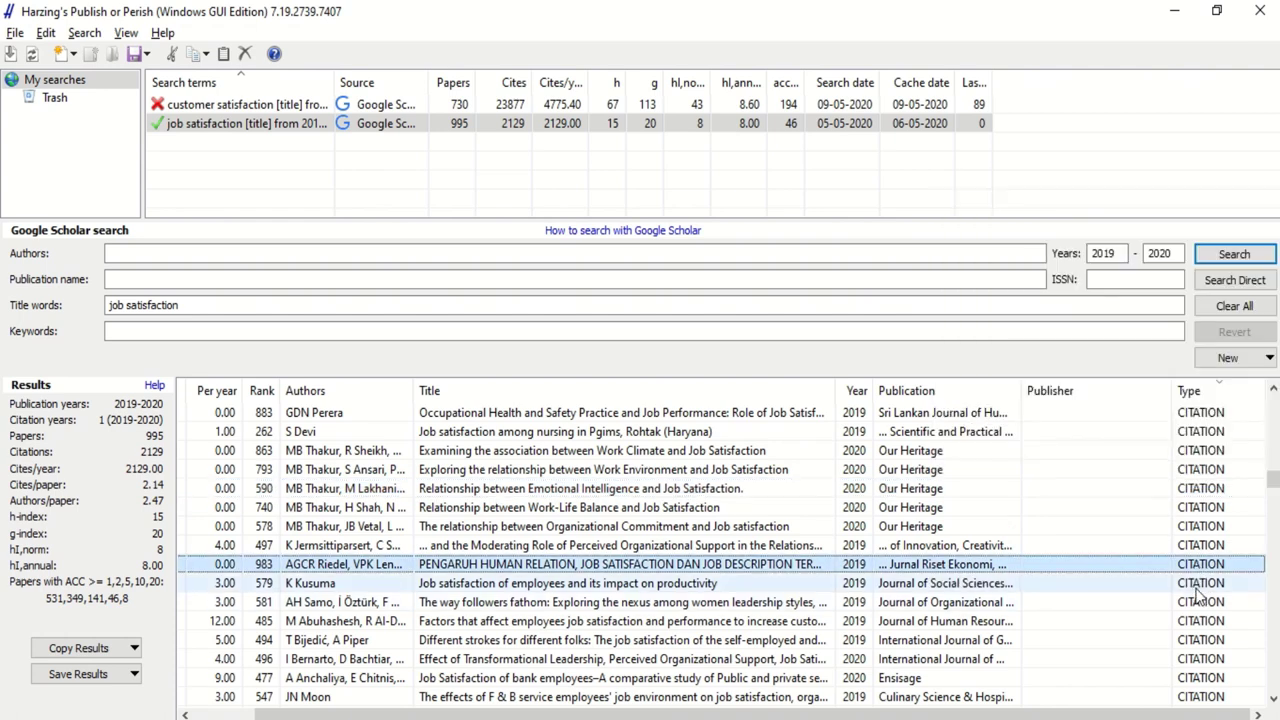
Check the actions offered for the CITATION entry "Job satisfaction of employees and its impact on productivity", and browse on to the entries without a type
left_click(1197, 588)
right_click(1197, 595)
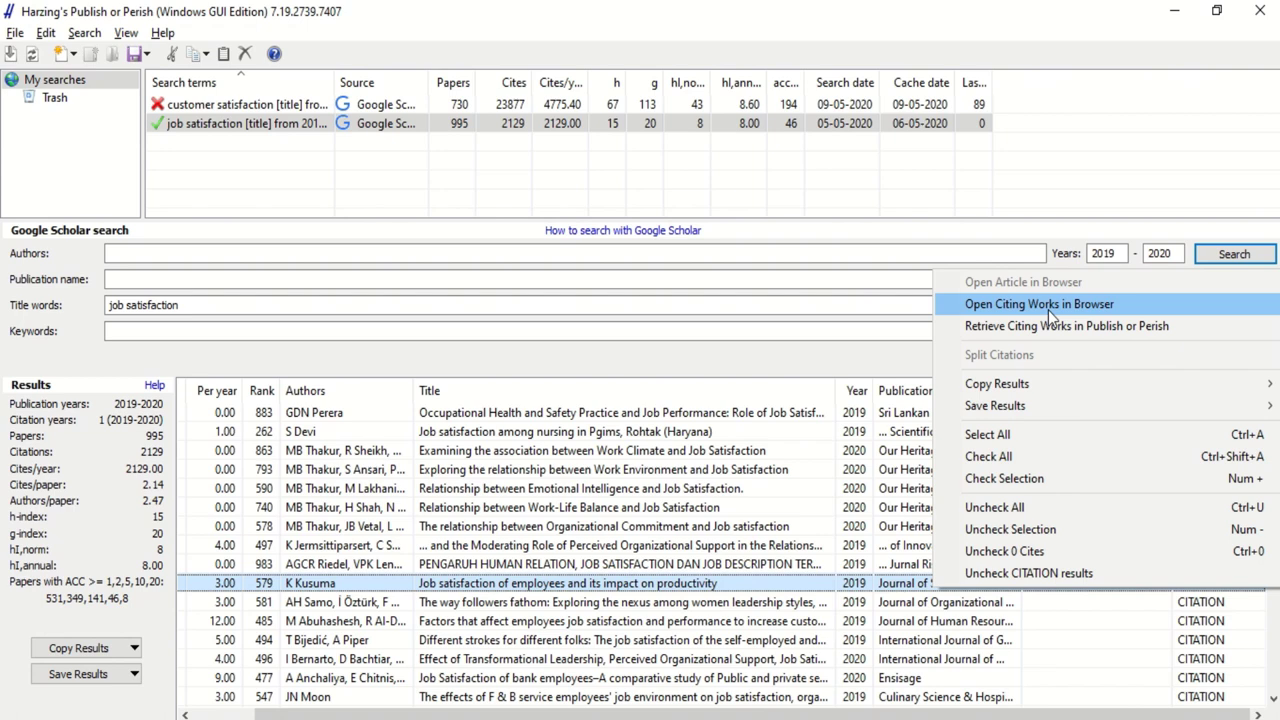
left_click(833, 380)
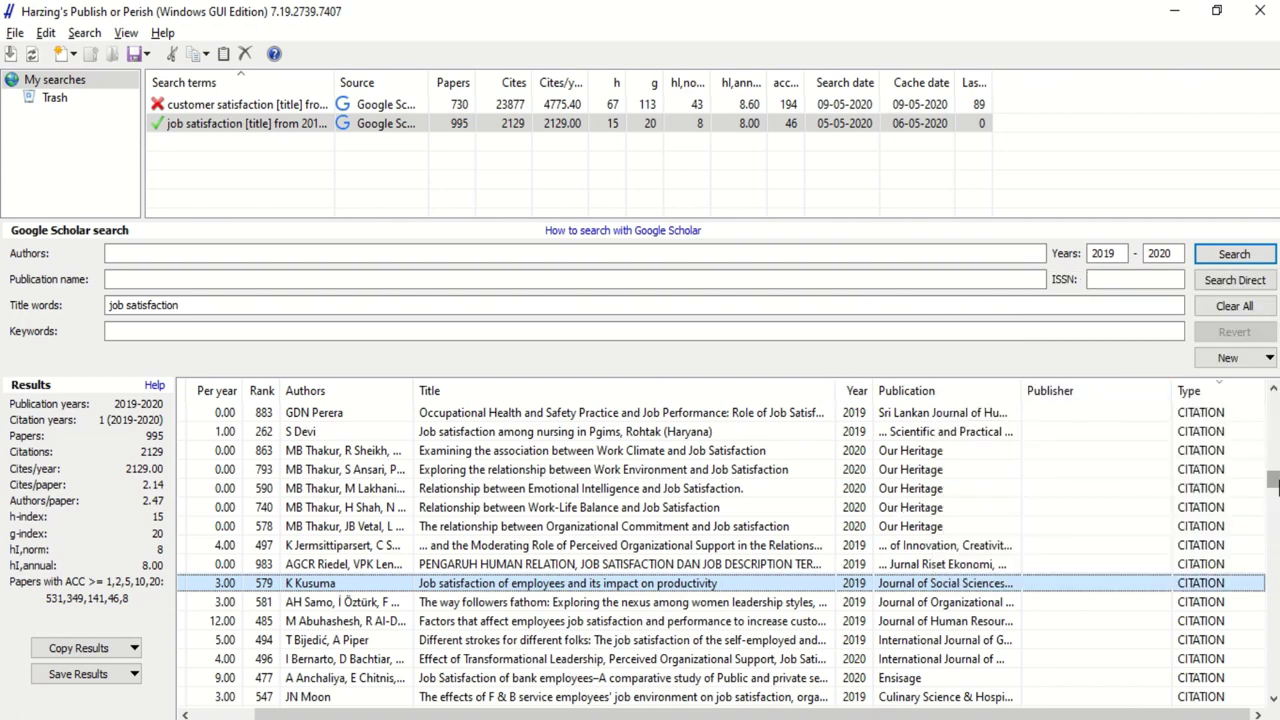
scroll(1272, 486, "down", 10)
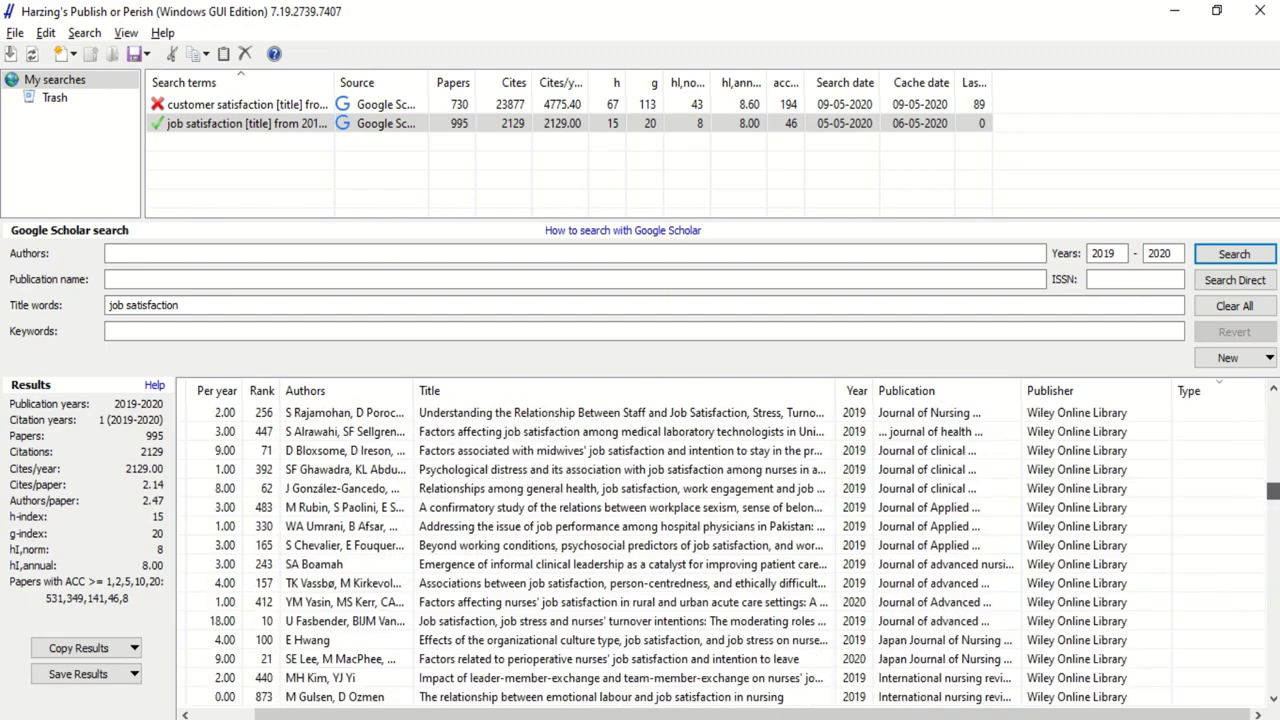
Open the Elsevier article "Do better workplace environmental conditions improve job satisfaction?" from the results without a type in the browser
scroll(1272, 490, "down", 15)
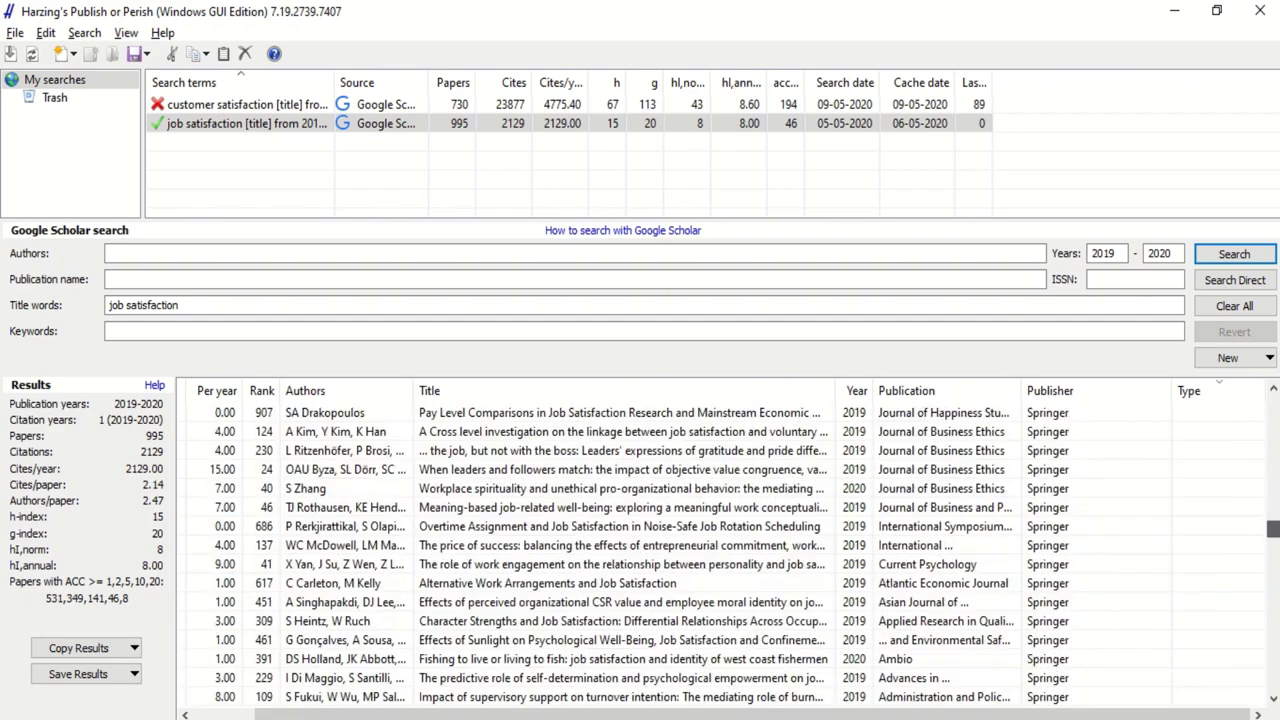
left_click_drag(1272, 530, 1273, 640)
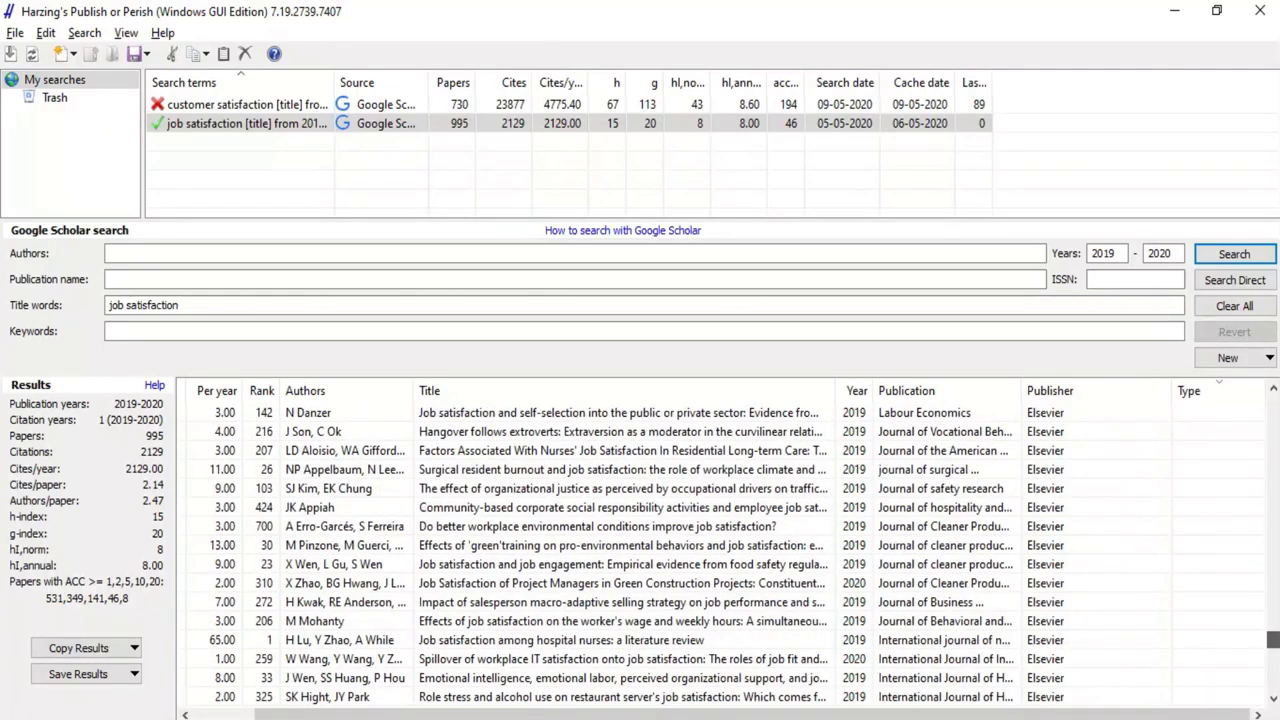
left_click(1047, 532)
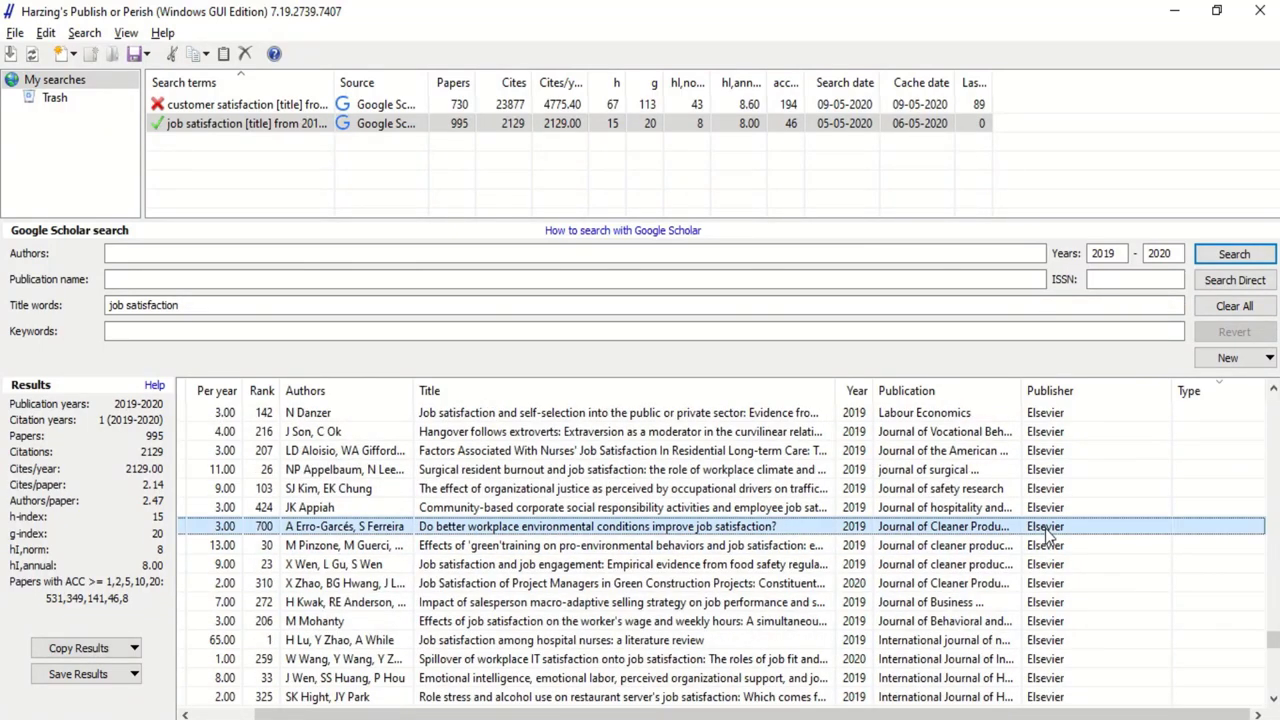
right_click(1047, 534)
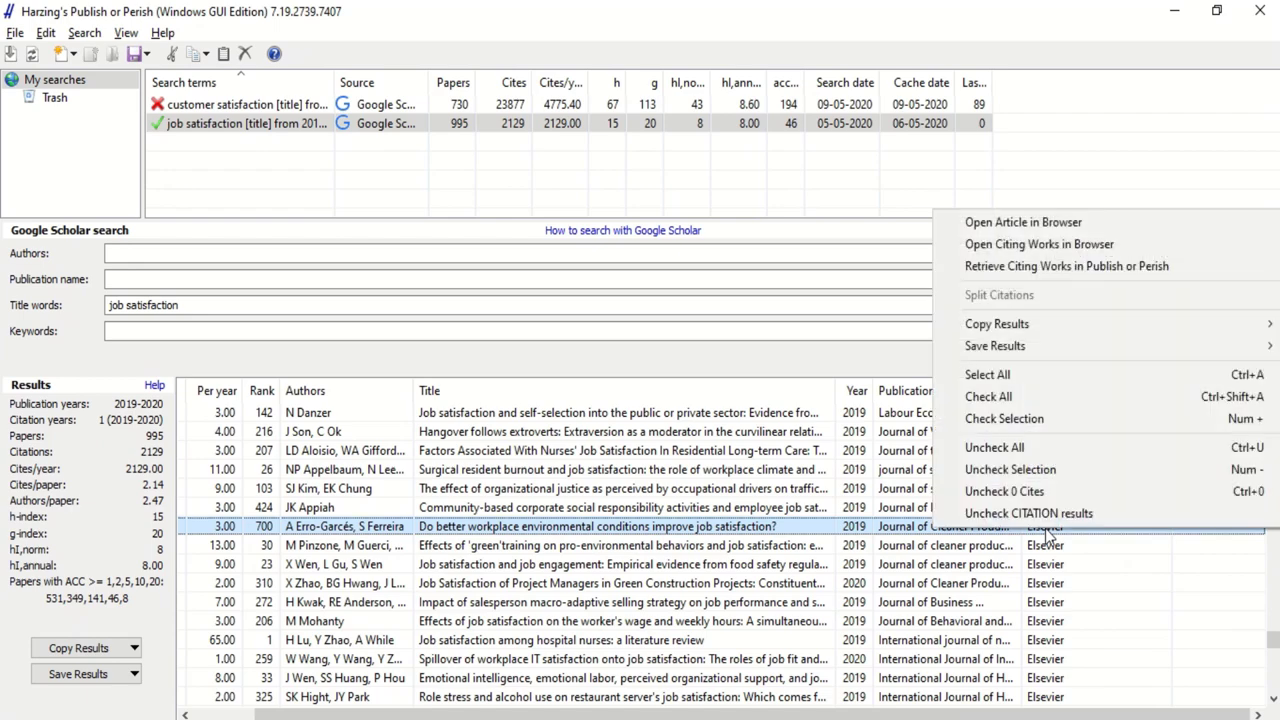
left_click(998, 230)
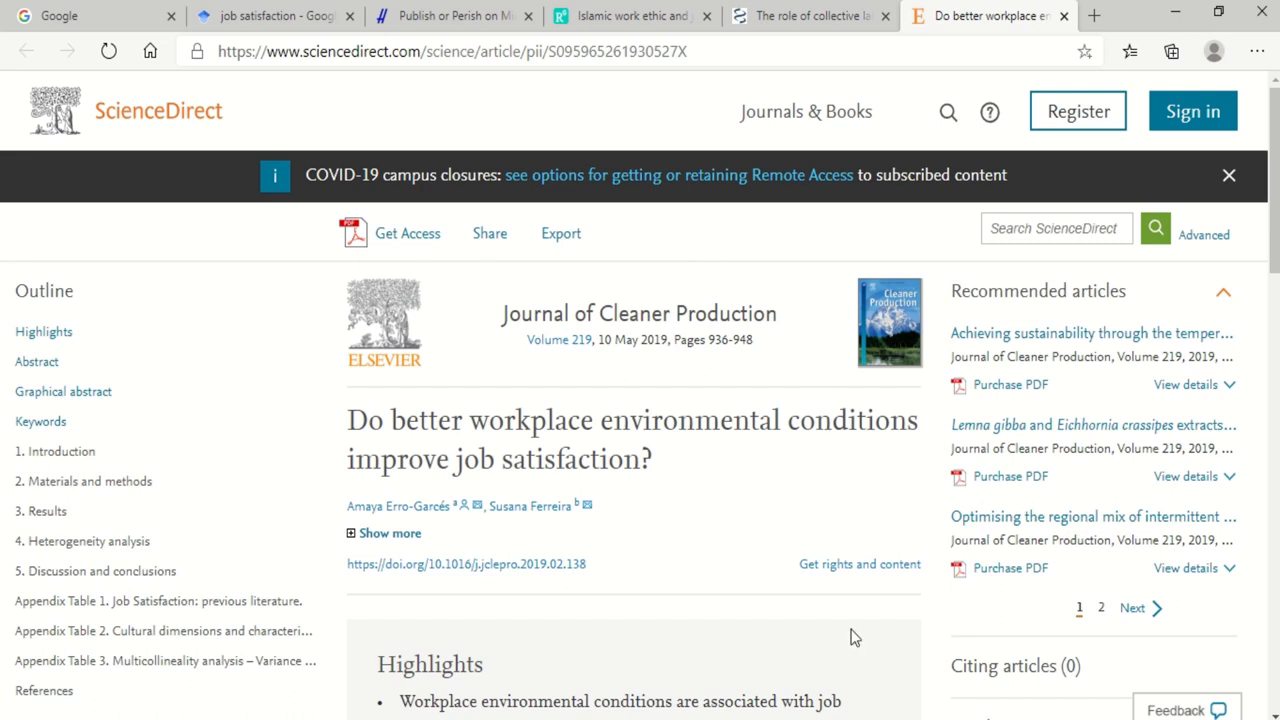
Switch back to Publish or Perish and check the export formats offered for saving the job satisfaction results
mouse_move(898, 719)
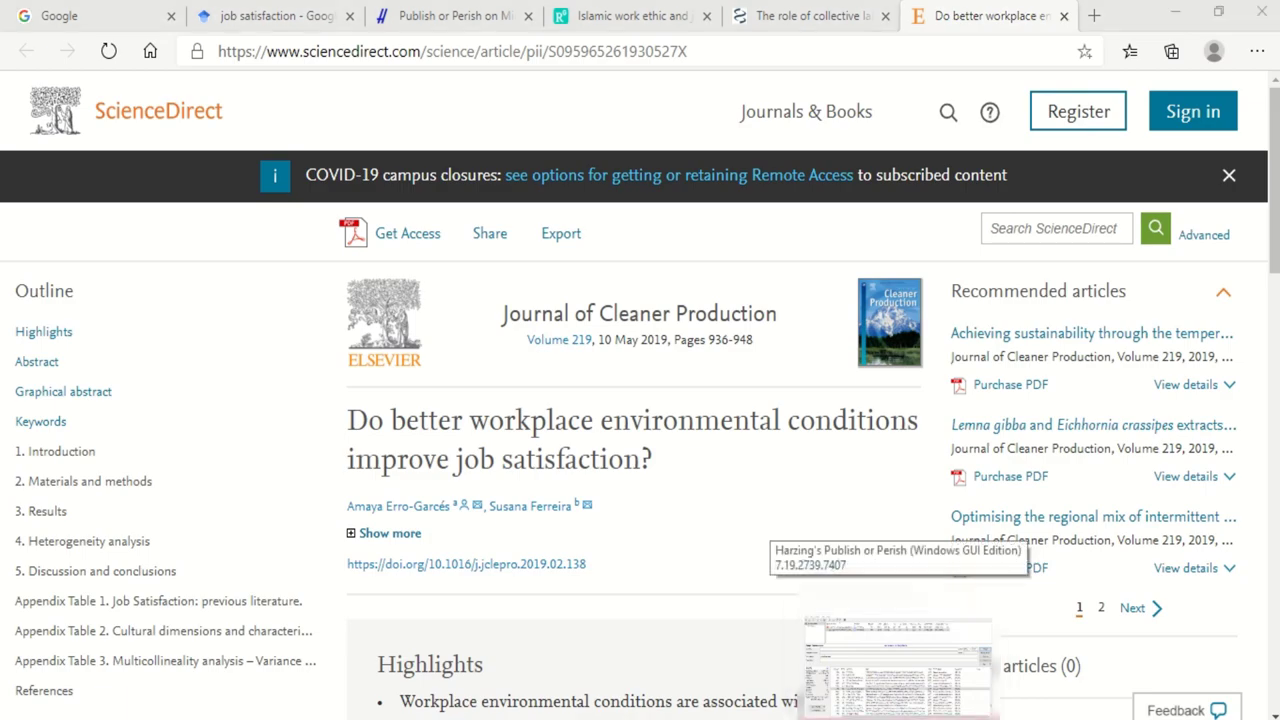
left_click(898, 660)
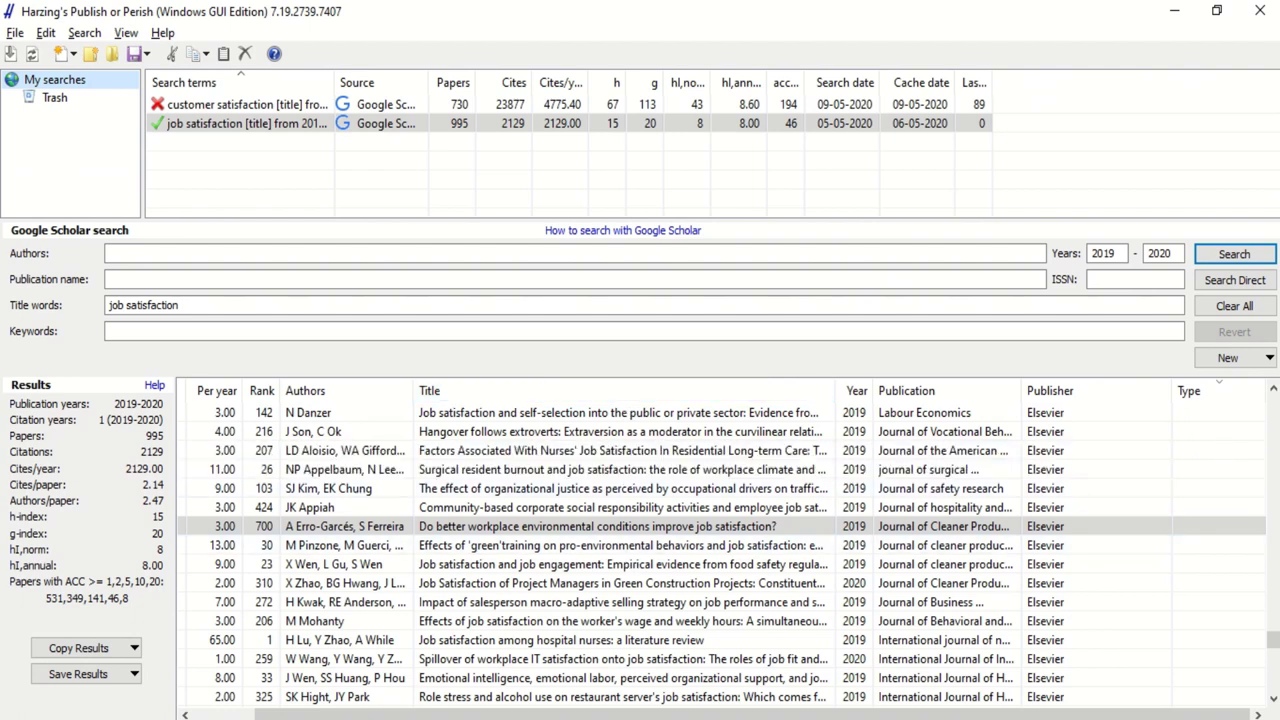
left_click_drag(1273, 645, 1273, 628)
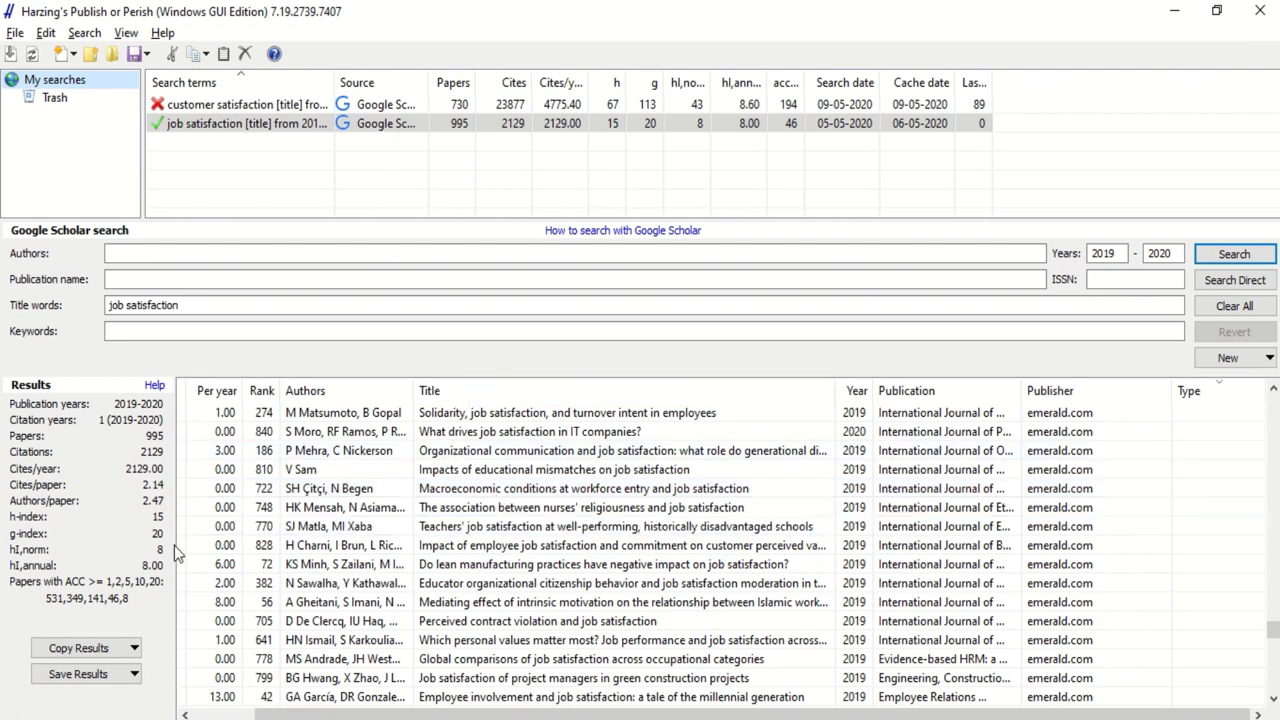
left_click(134, 675)
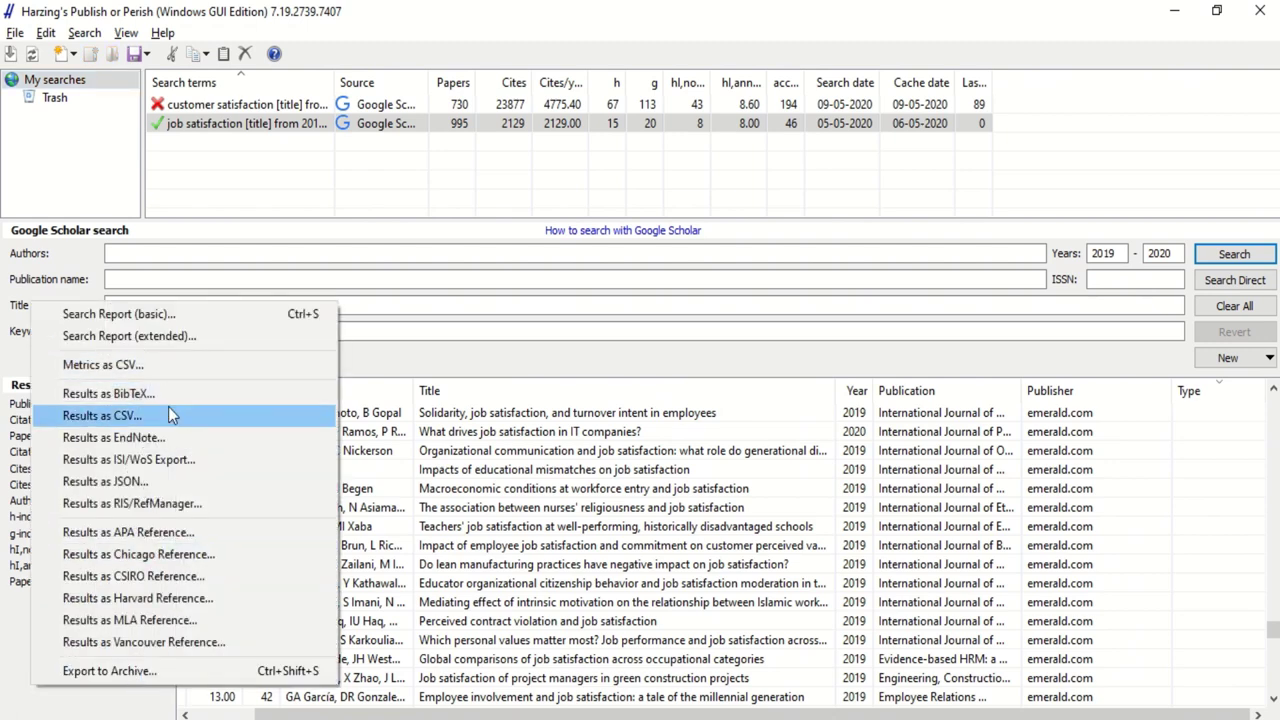
left_click(420, 370)
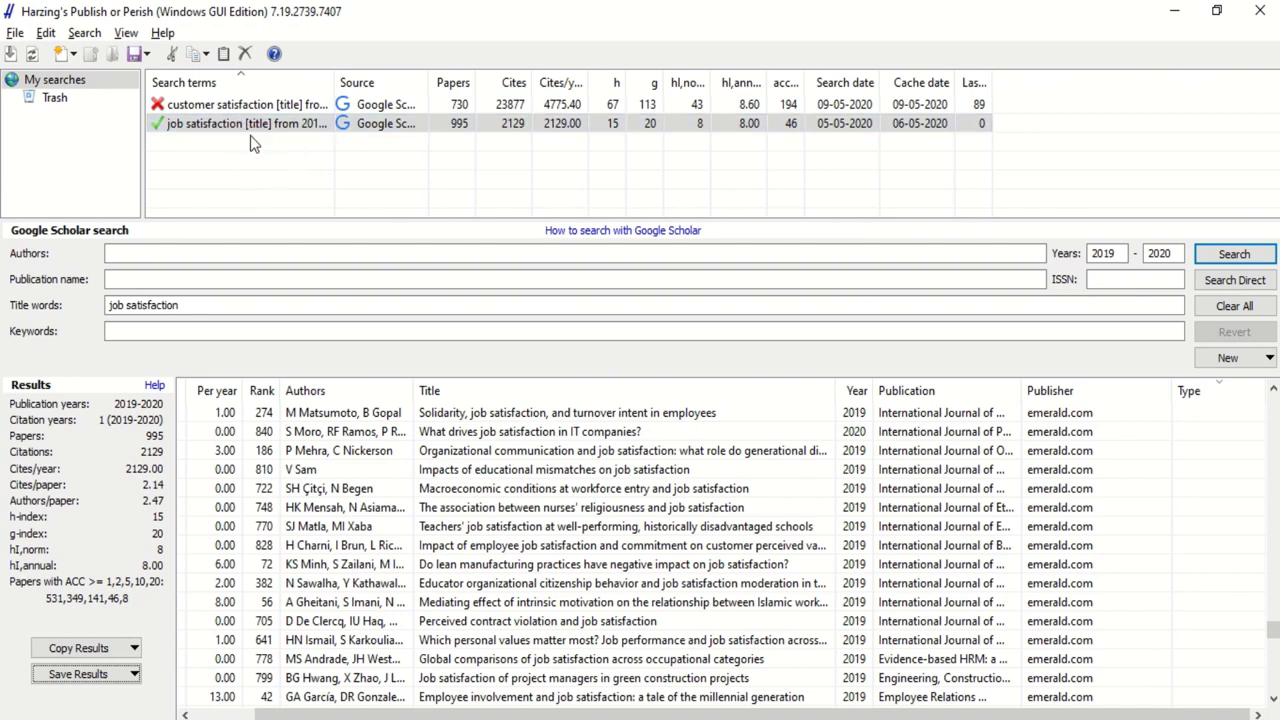
Clear the selection in the search list and reselect the job satisfaction search to reload its results
left_click(250, 143)
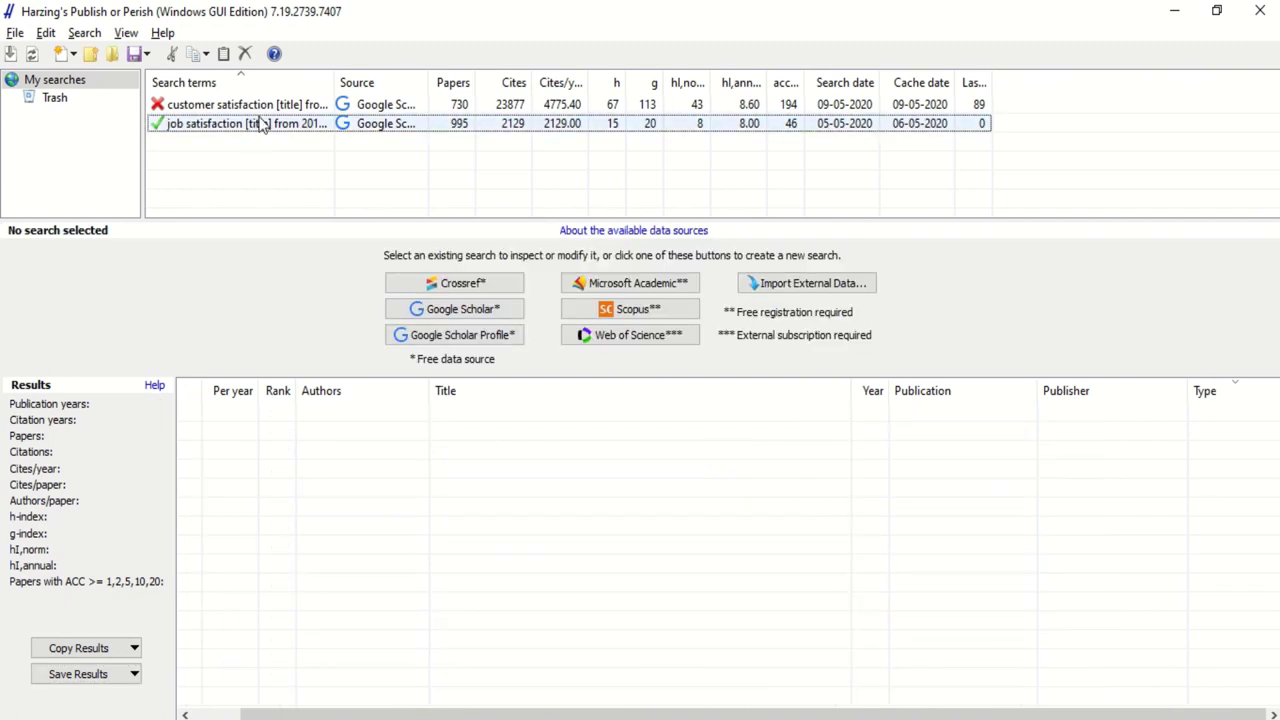
left_click(262, 121)
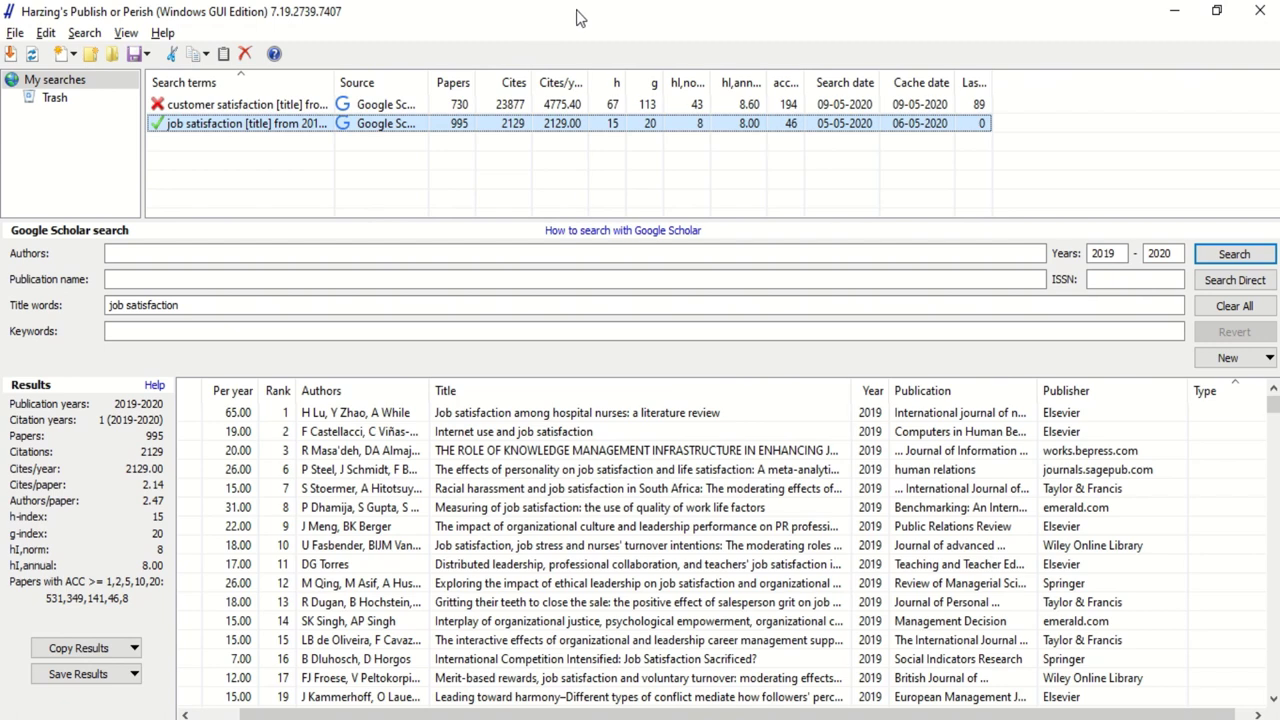
mouse_move(580, 5)
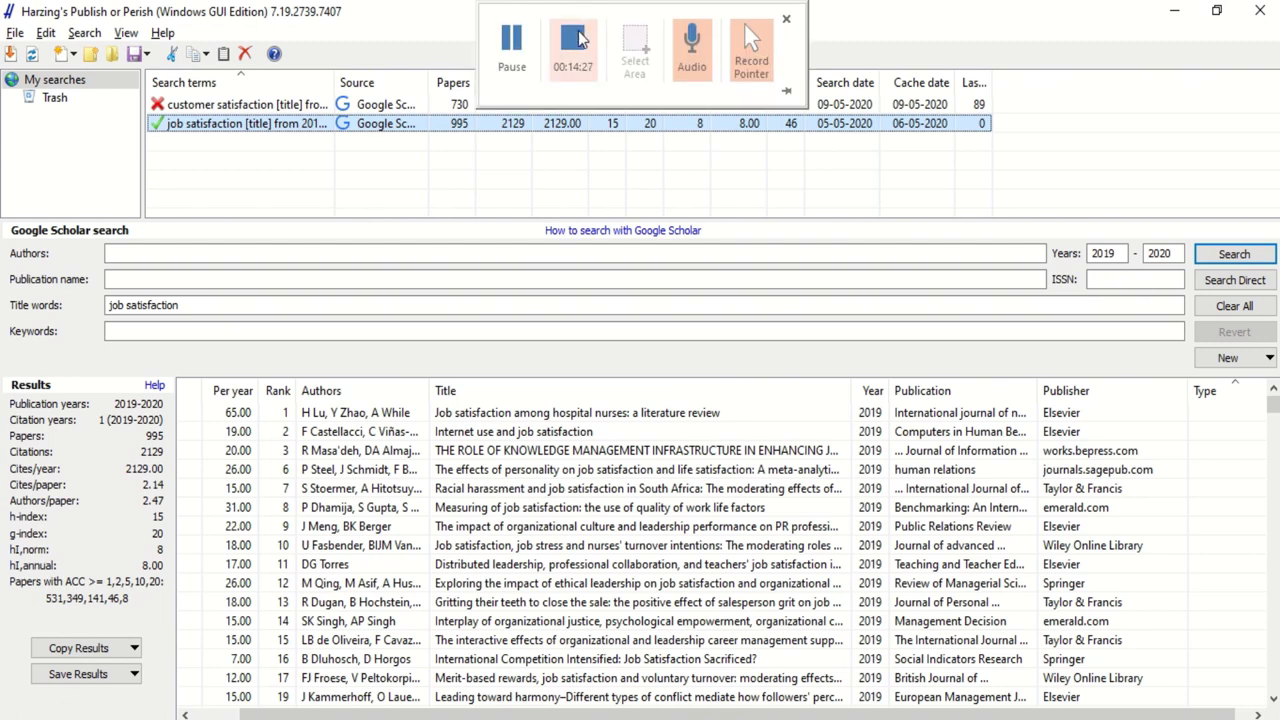
left_click(581, 38)
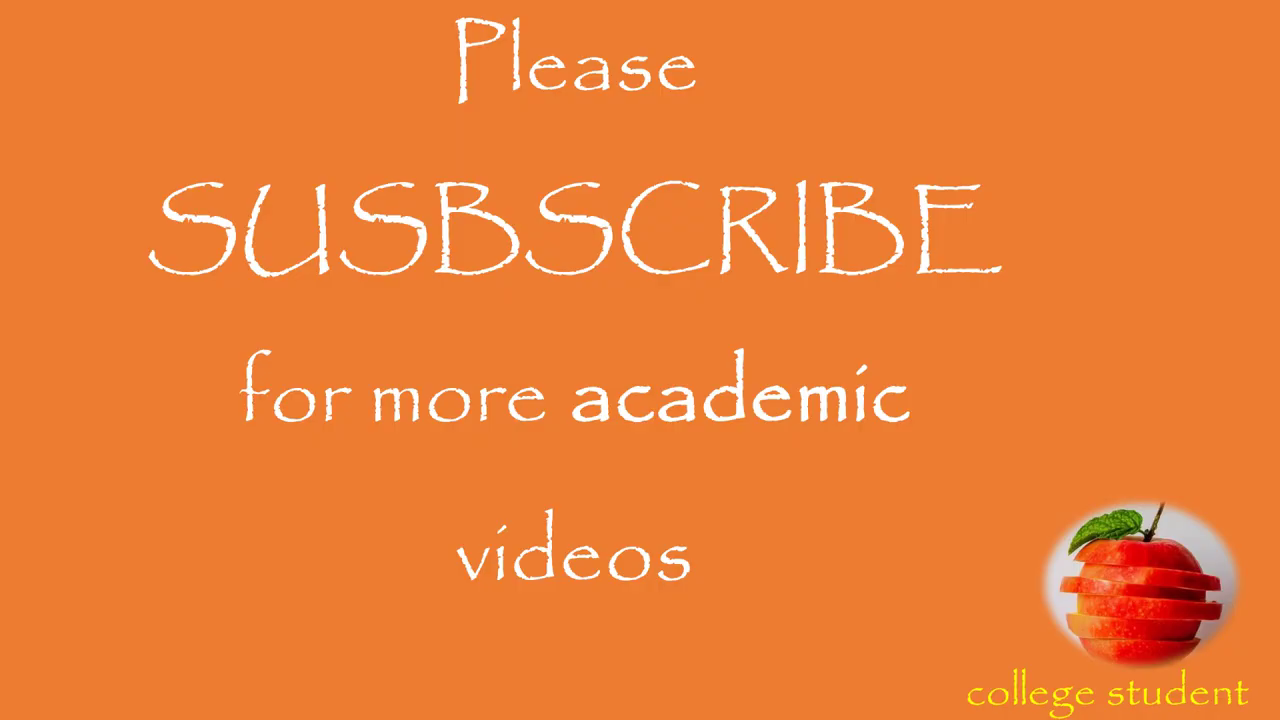